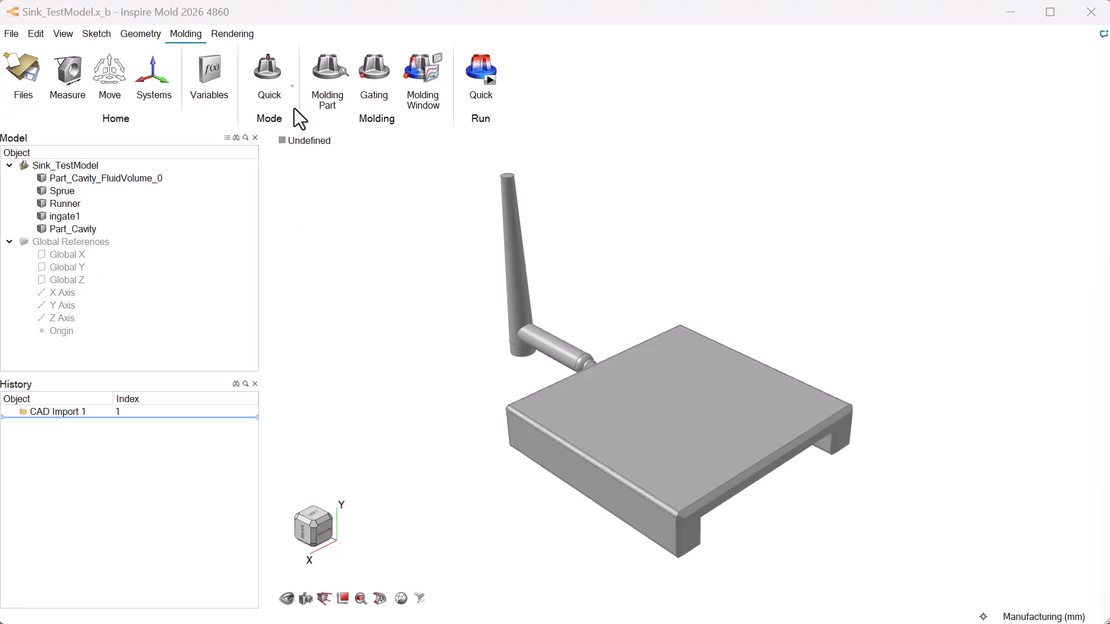
- Switch to the Advanced molding mode and designate the rectangular Part_Cavity body as the molding part with ABS+PC material
{"action": "left_click", "coordinate": [292, 87]}
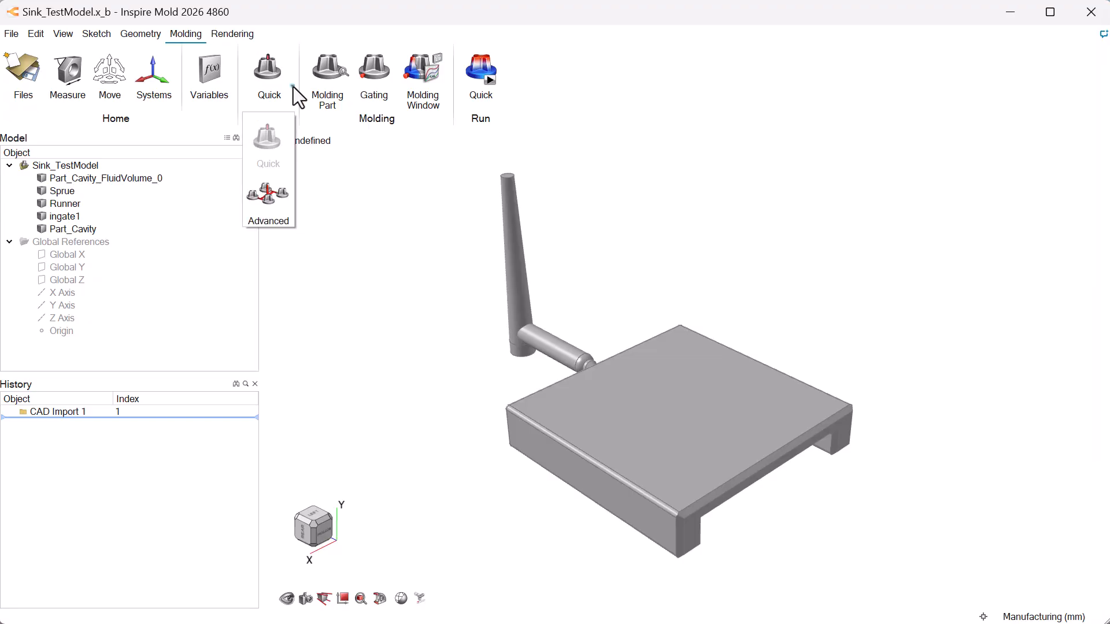
{"action": "left_click", "coordinate": [279, 193]}
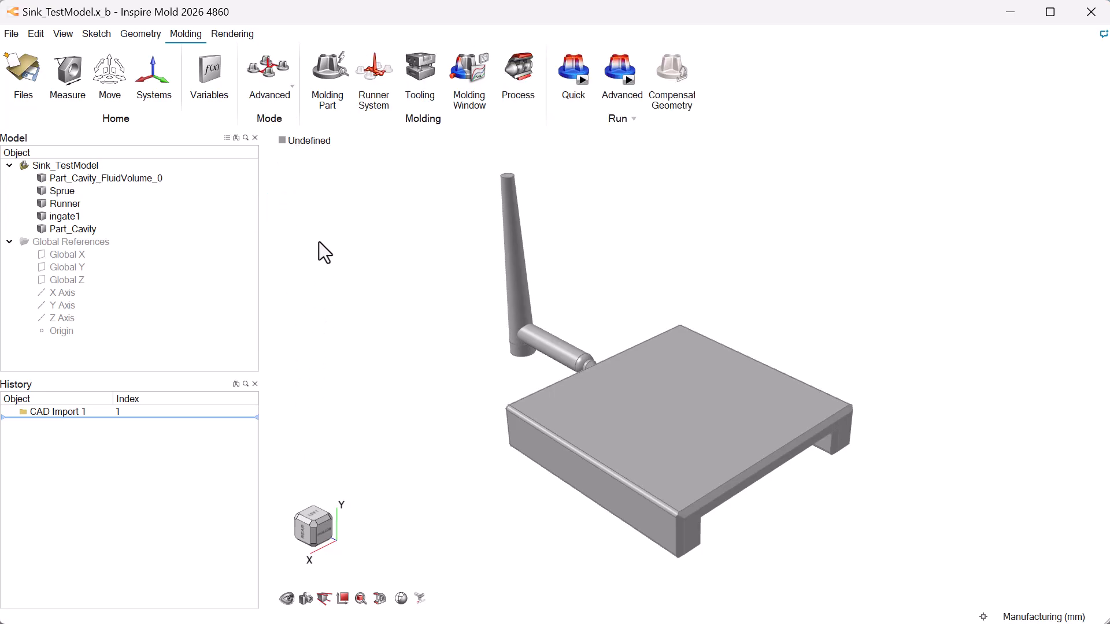
{"action": "left_click", "coordinate": [326, 78]}
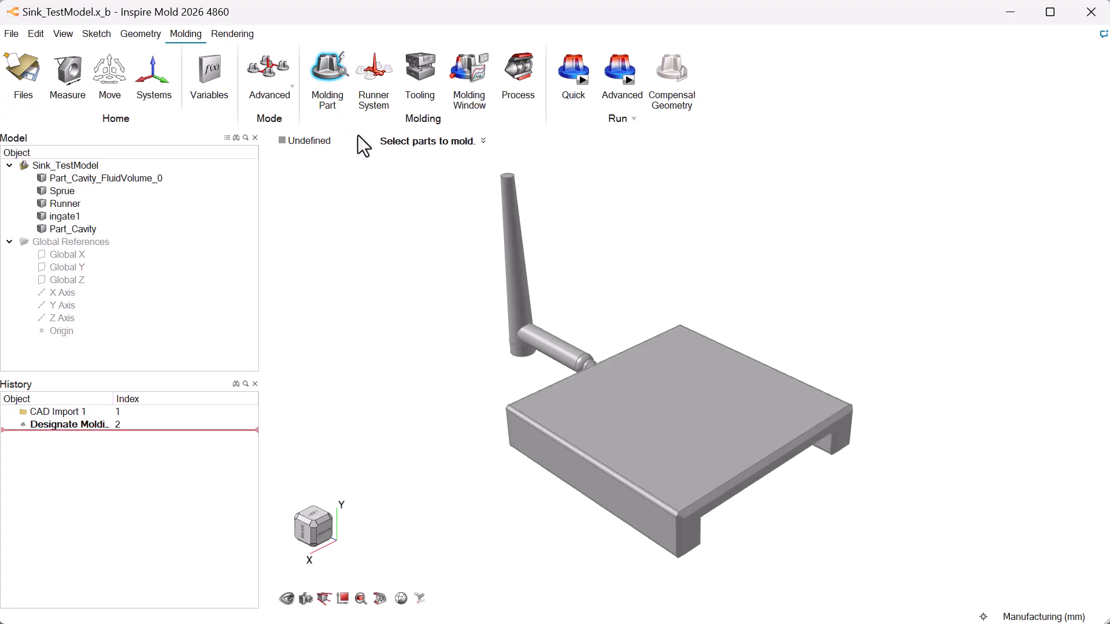
{"action": "left_click", "coordinate": [525, 429]}
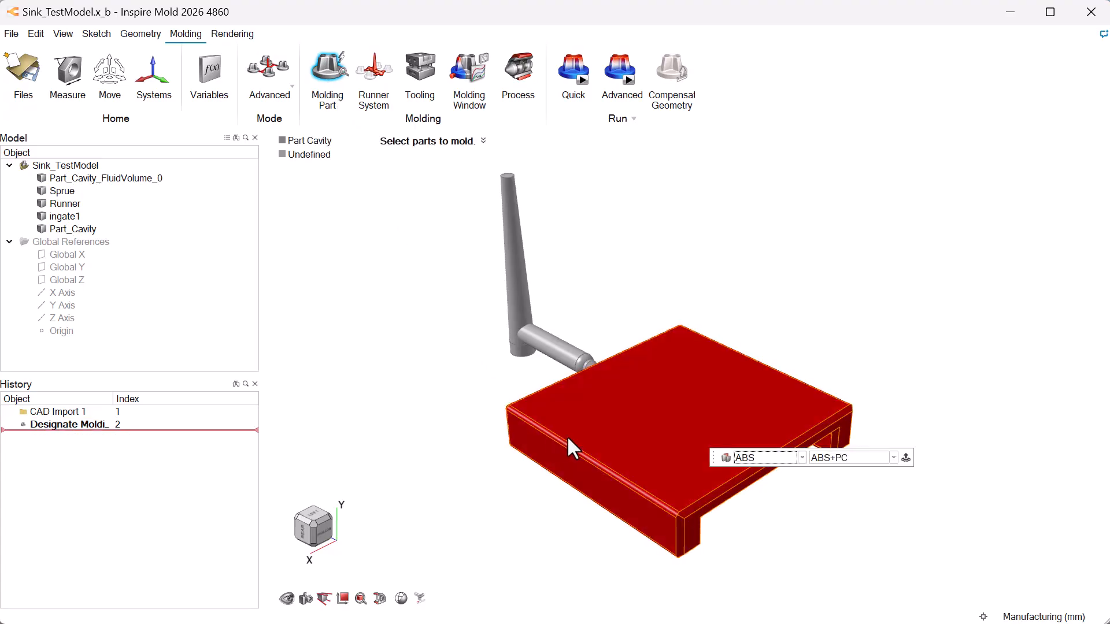
{"action": "right_click", "coordinate": [834, 480]}
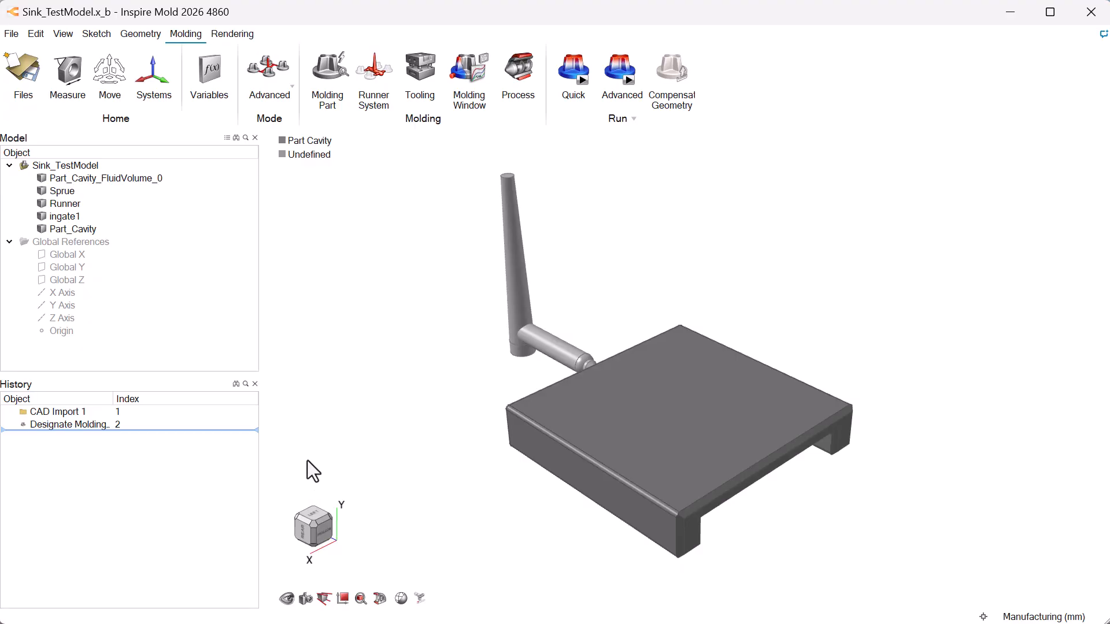
- Designate the small conical ingate body as the gate and the horizontal cylindrical channel as the runner
{"action": "left_click", "coordinate": [380, 73]}
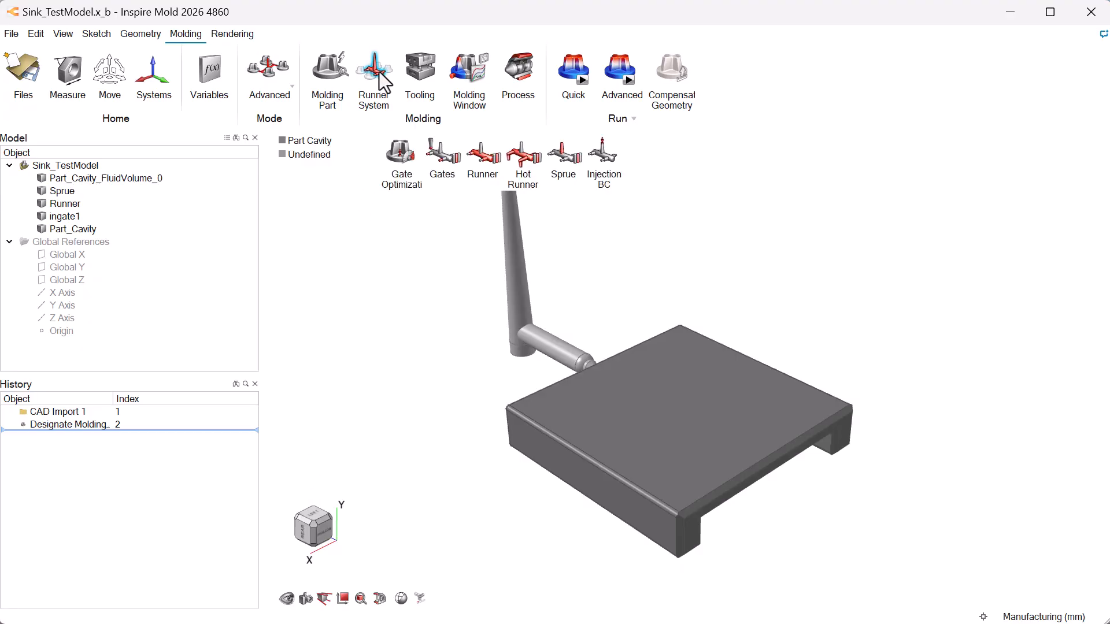
{"action": "left_click", "coordinate": [453, 162]}
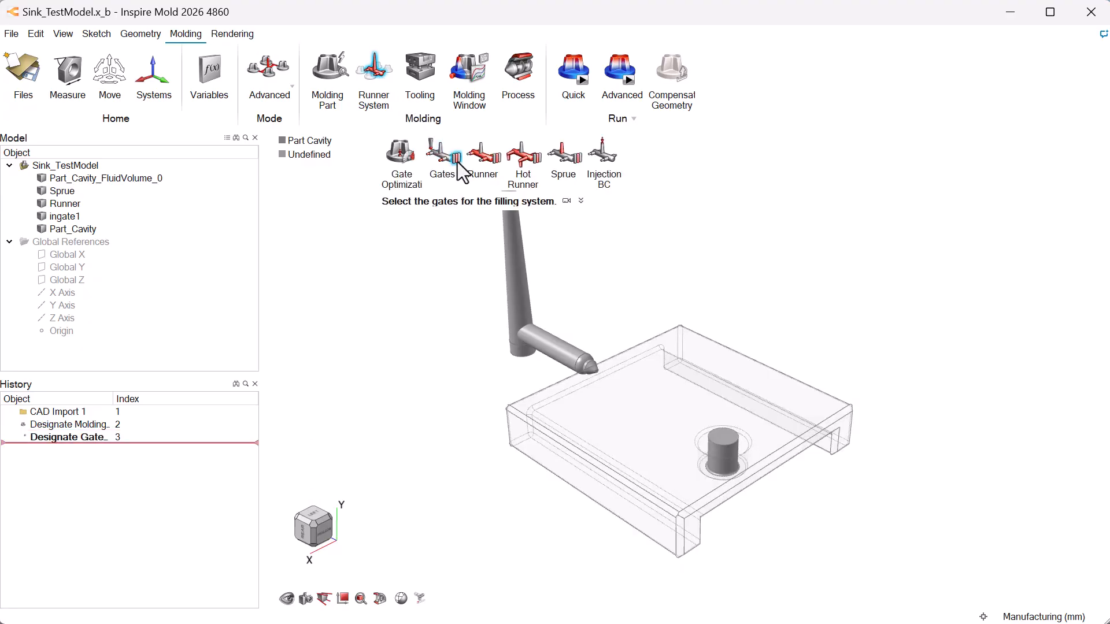
{"action": "left_click", "coordinate": [591, 366]}
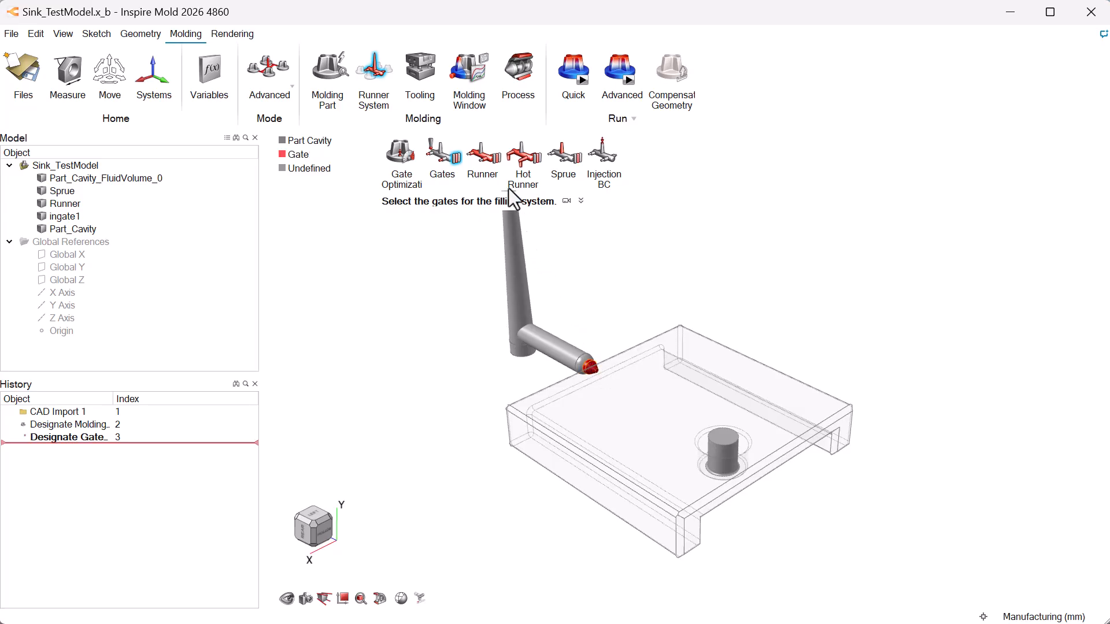
{"action": "left_click", "coordinate": [497, 164]}
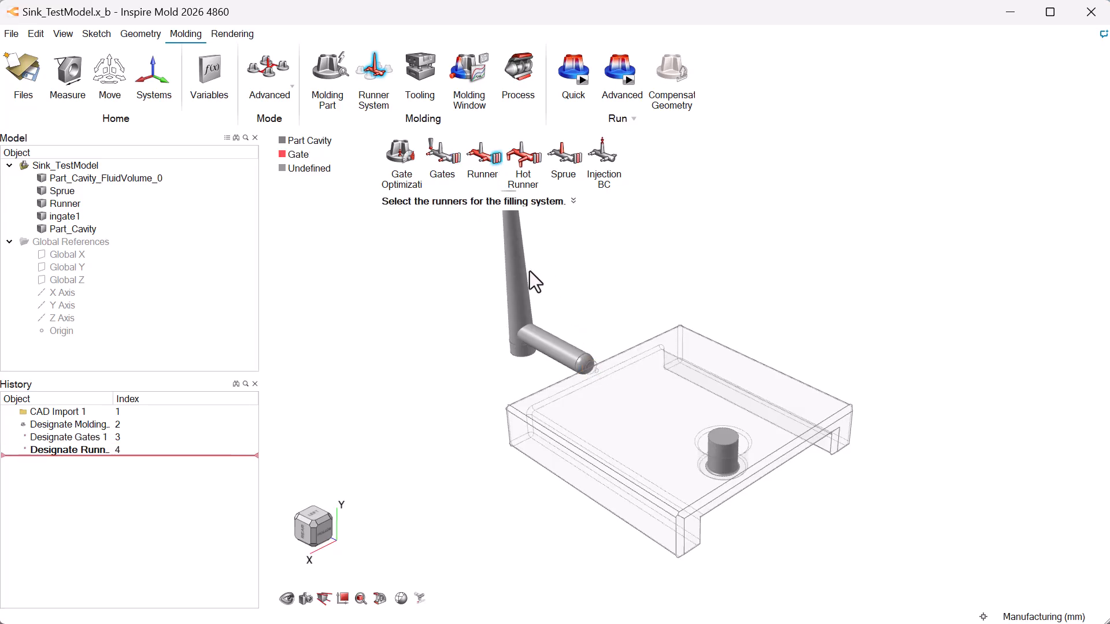
{"action": "left_click", "coordinate": [550, 339]}
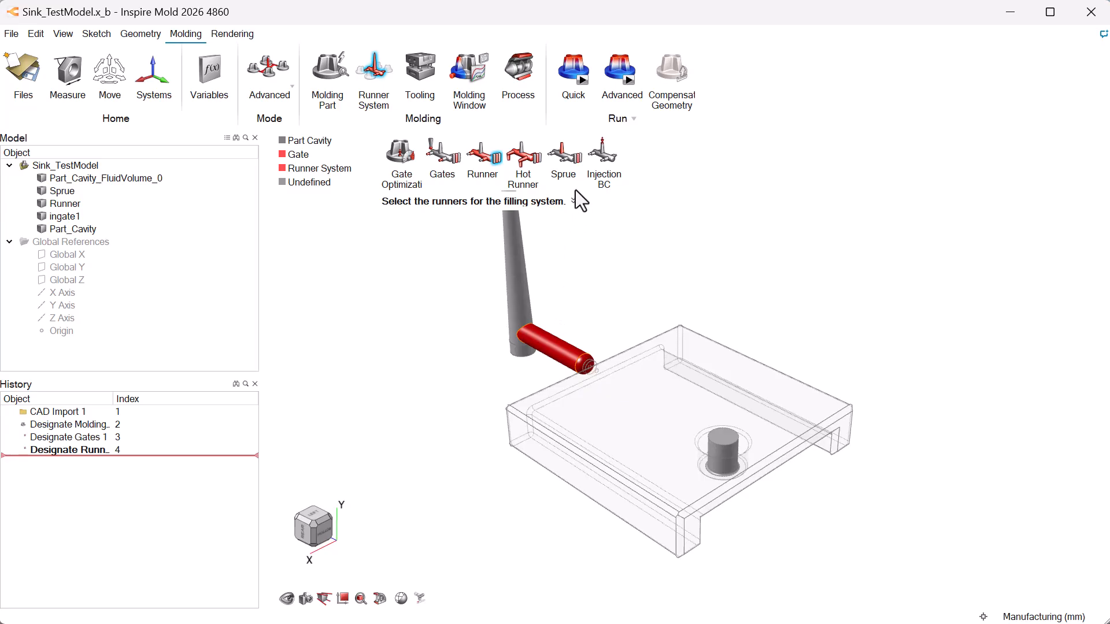
- Designate the tall tapered body as the sprue and place the injection point on its top face with flow tracing computed
{"action": "left_click", "coordinate": [563, 154]}
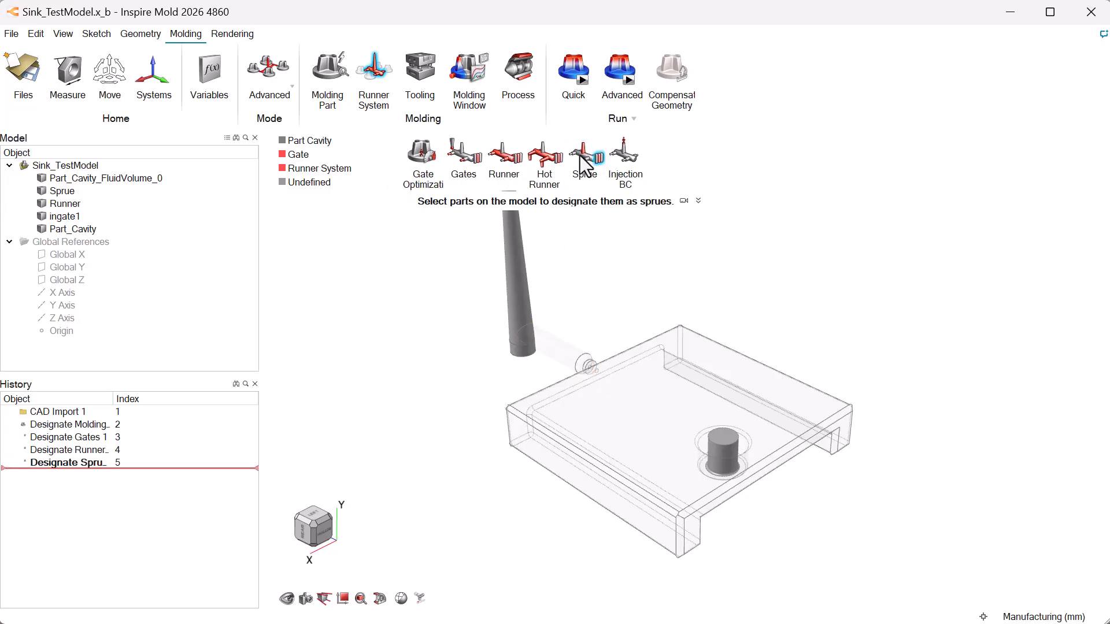
{"action": "left_click", "coordinate": [526, 274]}
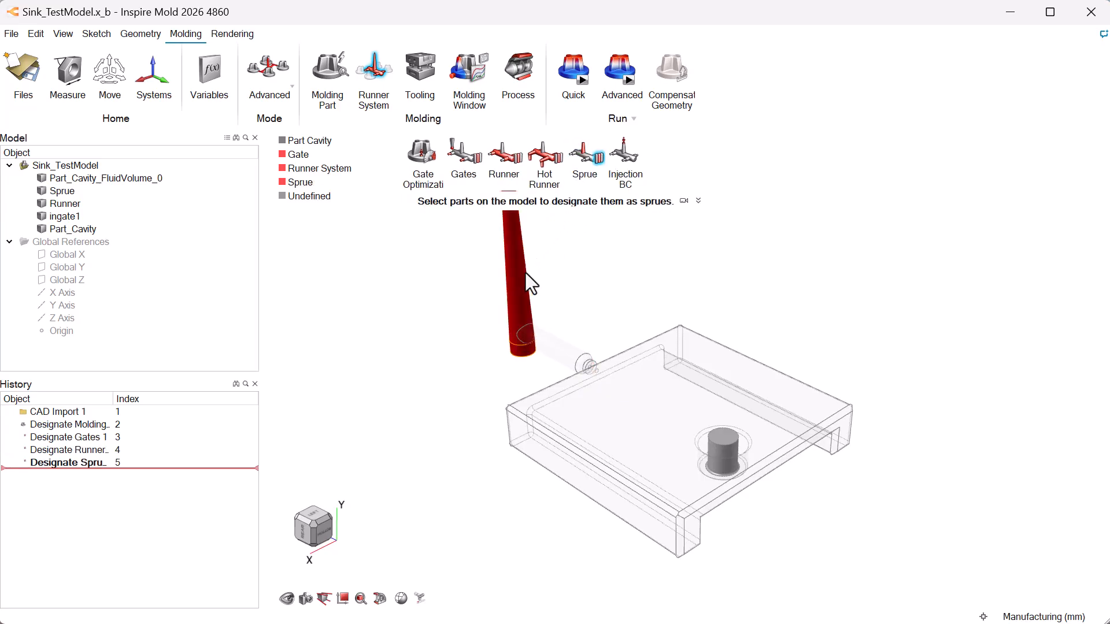
{"action": "left_click", "coordinate": [627, 166]}
{"action": "middle_click_drag", "start_coordinate": [581, 211], "coordinate": [621, 338]}
{"action": "left_click", "coordinate": [566, 283]}
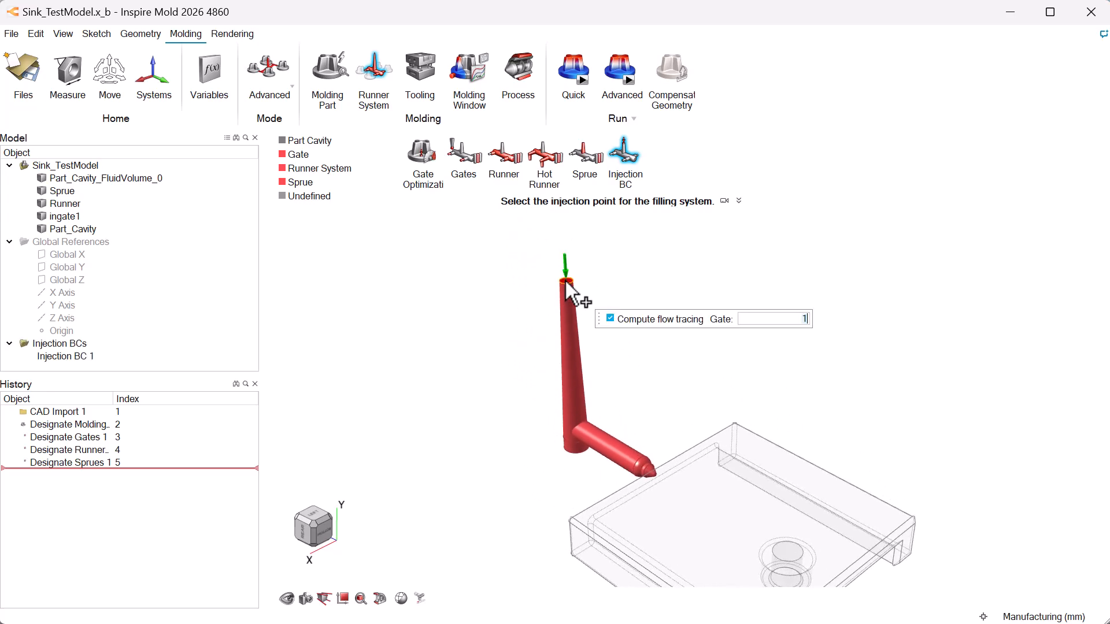
{"action": "right_click", "coordinate": [529, 264]}
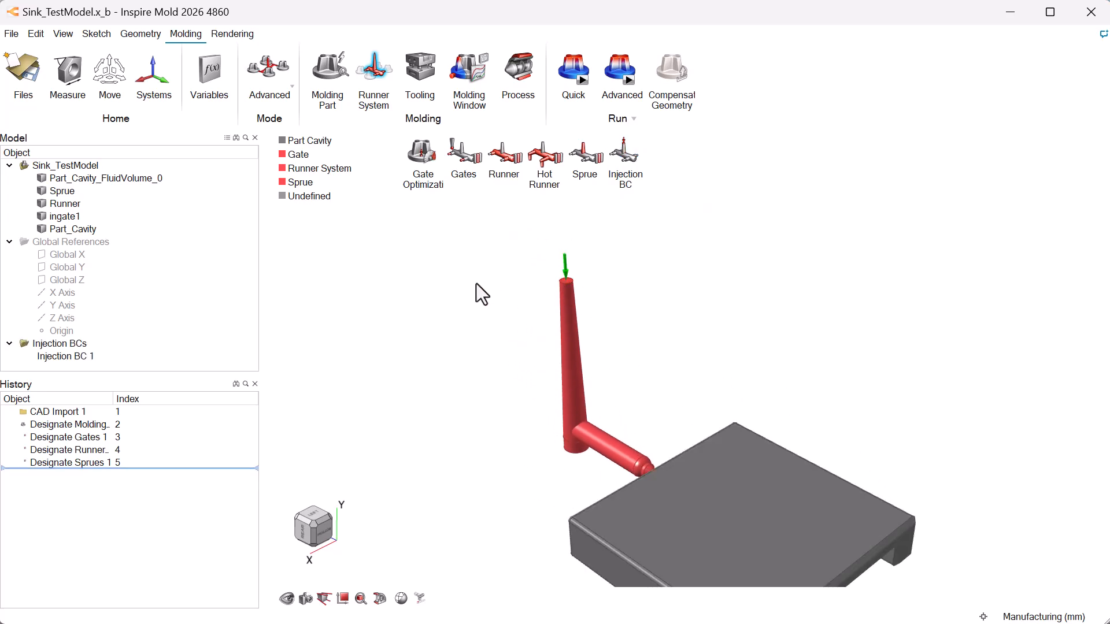
{"action": "left_click", "coordinate": [314, 522]}
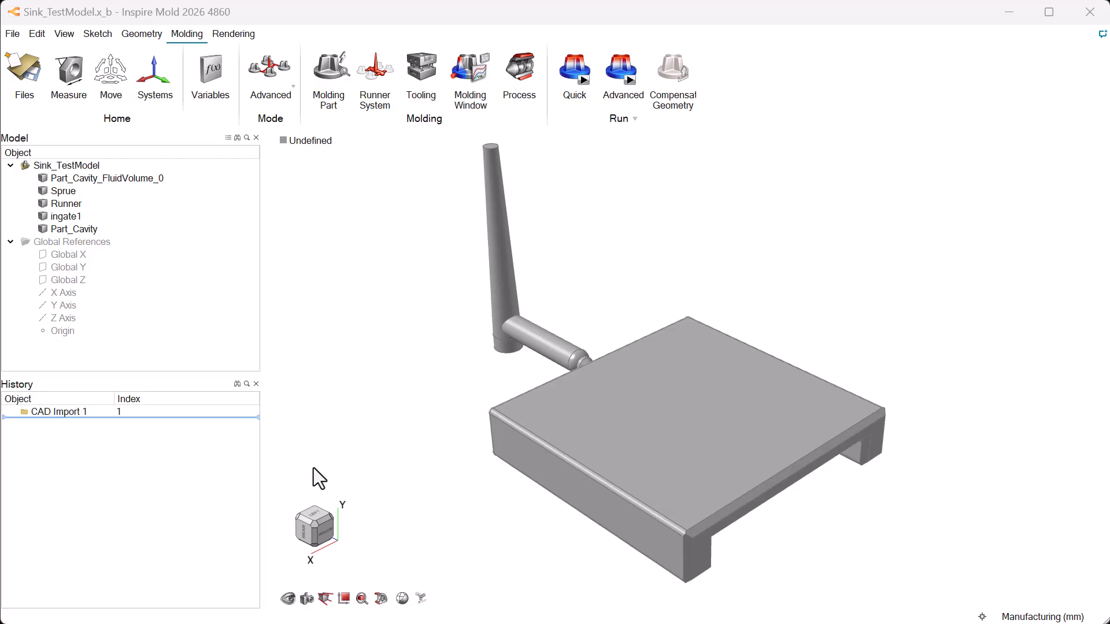
- While validating the molding parts, deselect the inner fluid-volume cylinder and select the Part_Cavity body instead
{"action": "left_click", "coordinate": [347, 73]}
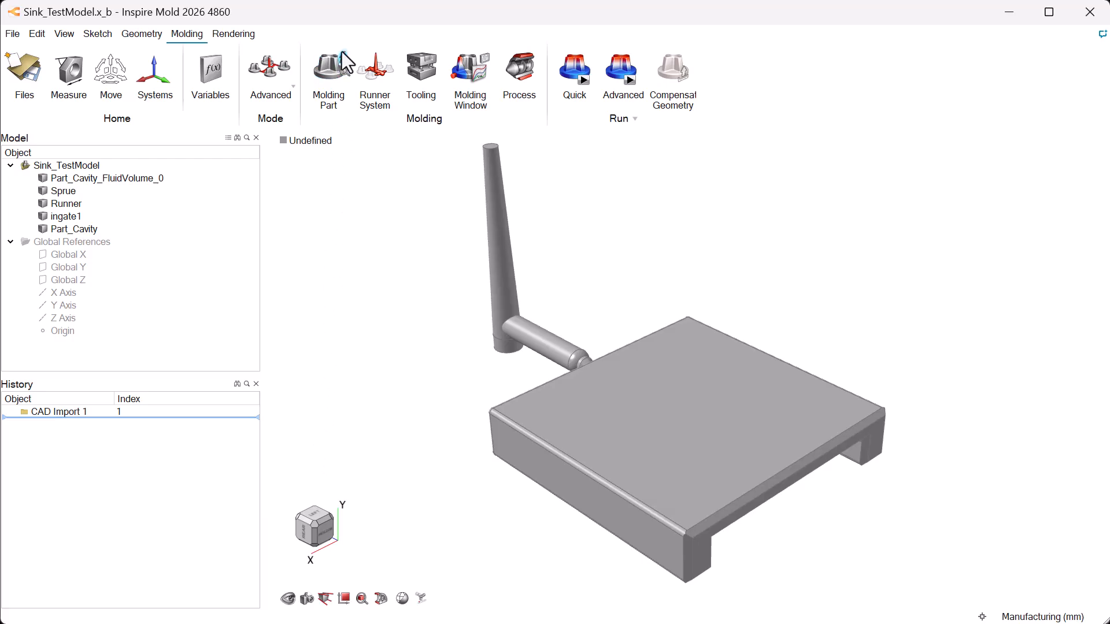
{"action": "middle_click_drag", "start_coordinate": [453, 198], "coordinate": [488, 235]}
{"action": "left_click", "coordinate": [528, 192]}
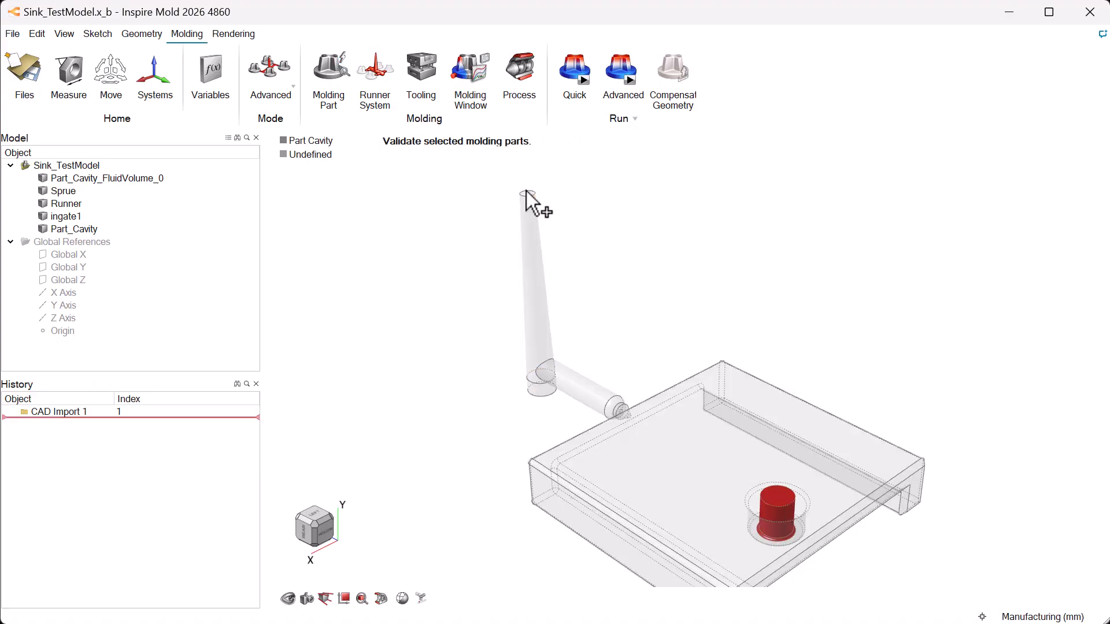
{"action": "left_click", "coordinate": [317, 532]}
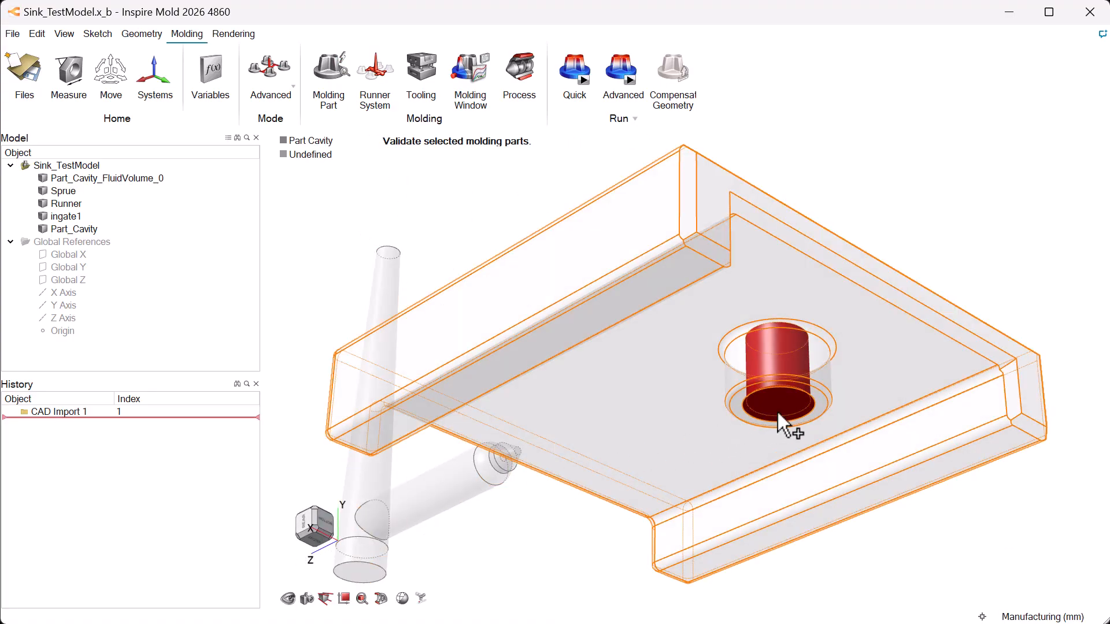
{"action": "left_click", "coordinate": [783, 412], "text": "shift"}
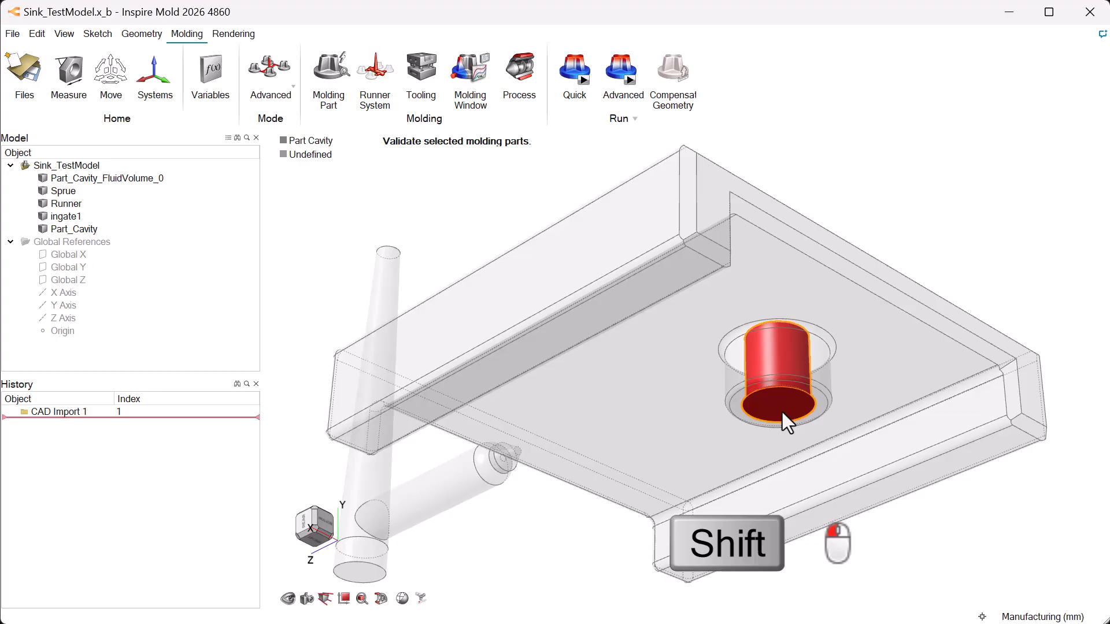
{"action": "left_click", "coordinate": [782, 412], "text": "shift"}
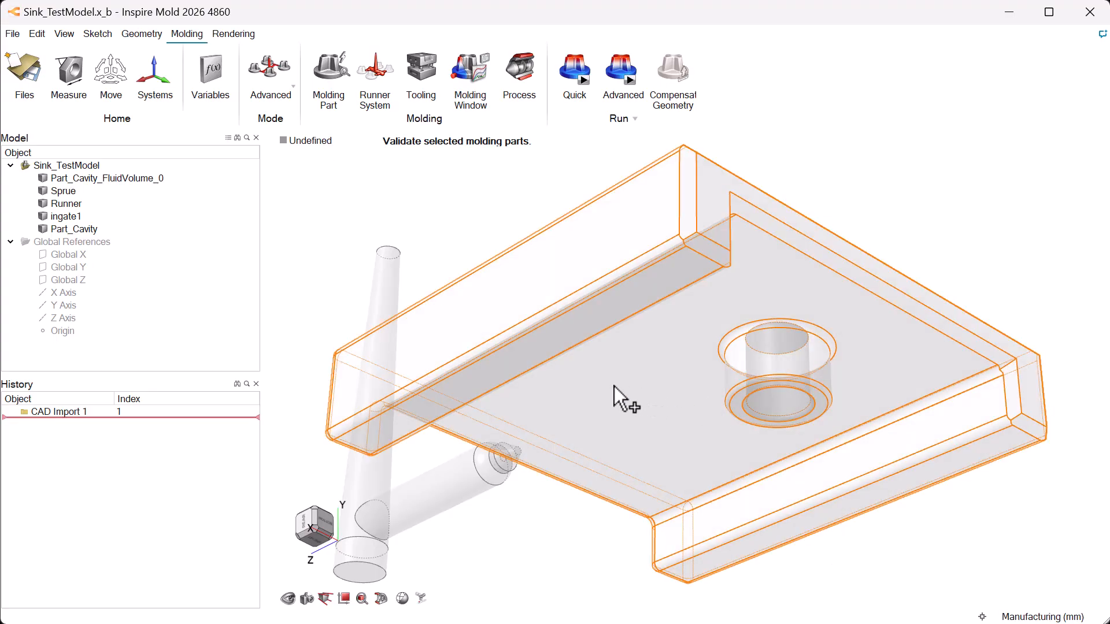
{"action": "left_click", "coordinate": [614, 386], "text": "shift"}
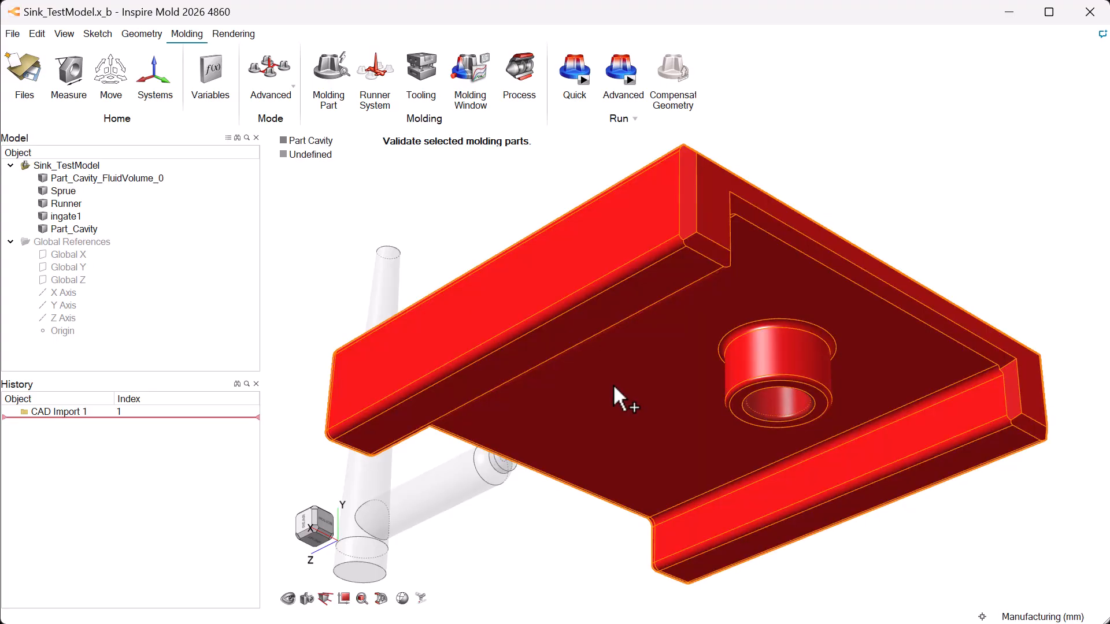
{"action": "left_click", "coordinate": [315, 519]}
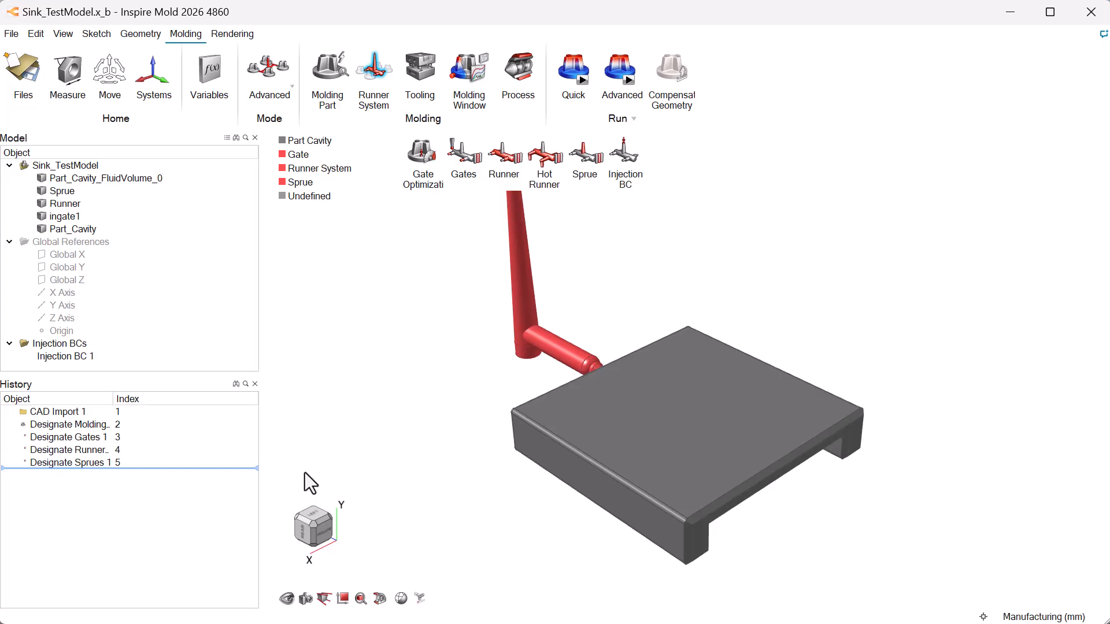
- Define the mold opening direction from the large top face of the part cavity
{"action": "left_click", "coordinate": [345, 74]}
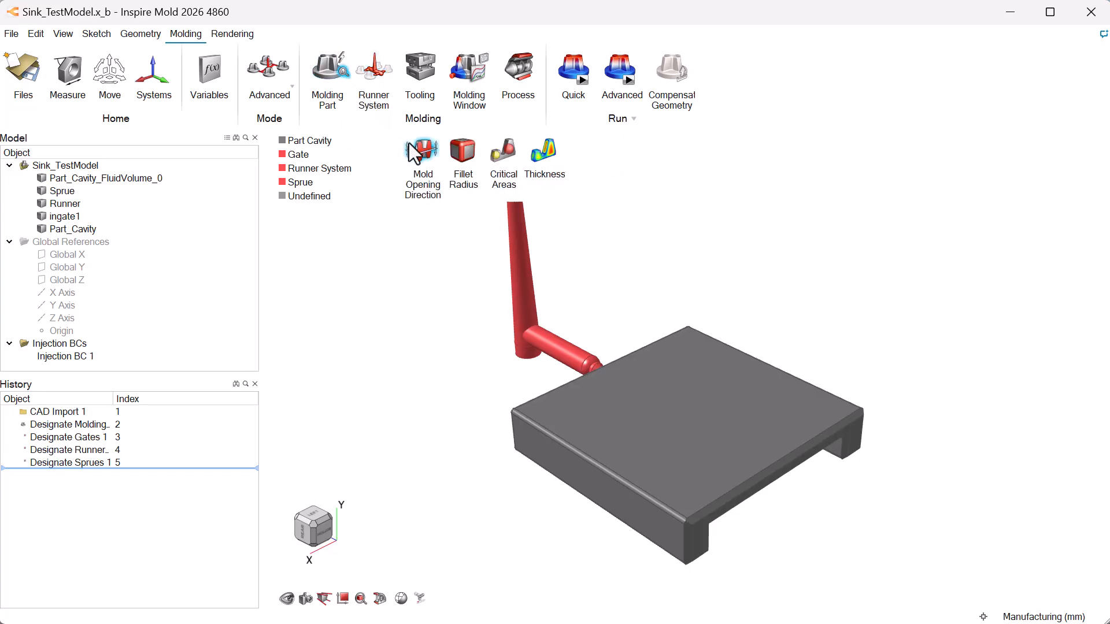
{"action": "left_click", "coordinate": [425, 149]}
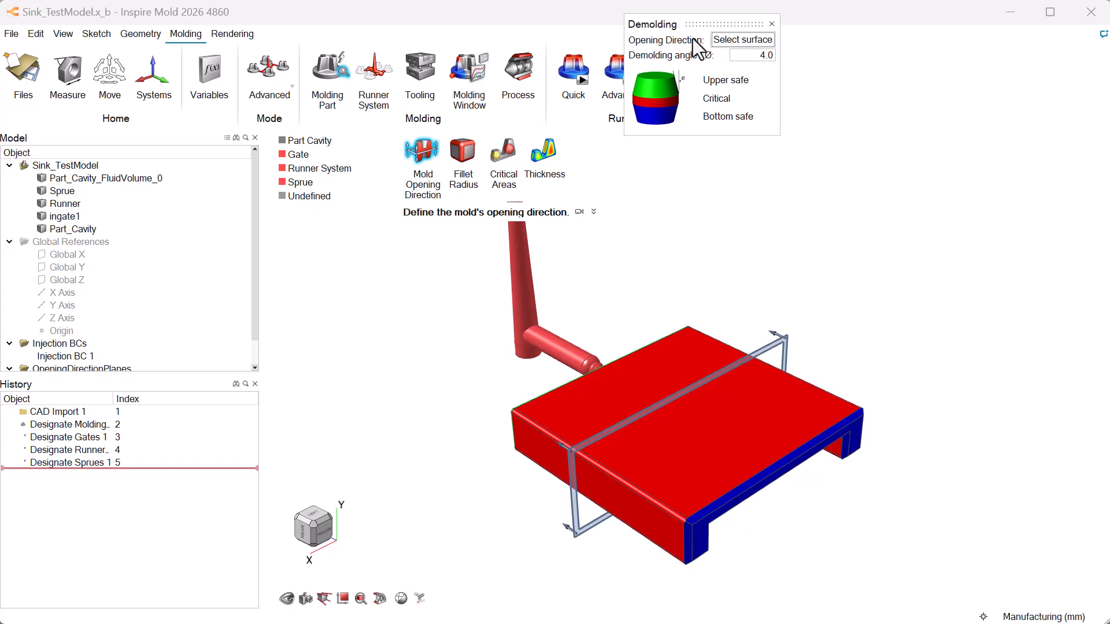
{"action": "left_click_drag", "start_coordinate": [723, 25], "coordinate": [742, 143]}
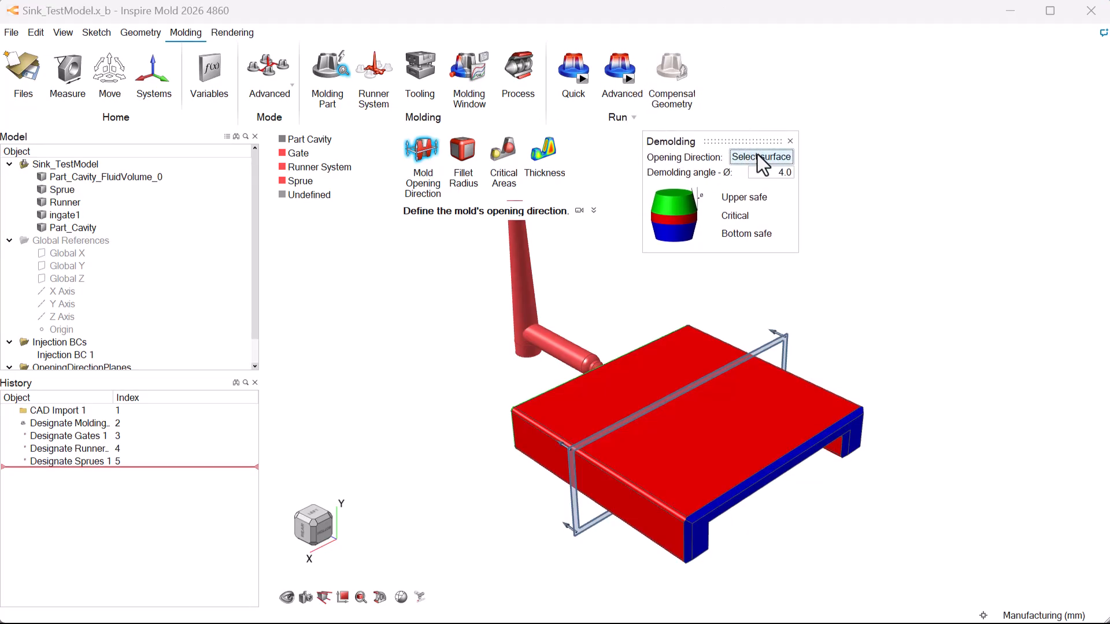
{"action": "left_click", "coordinate": [758, 157]}
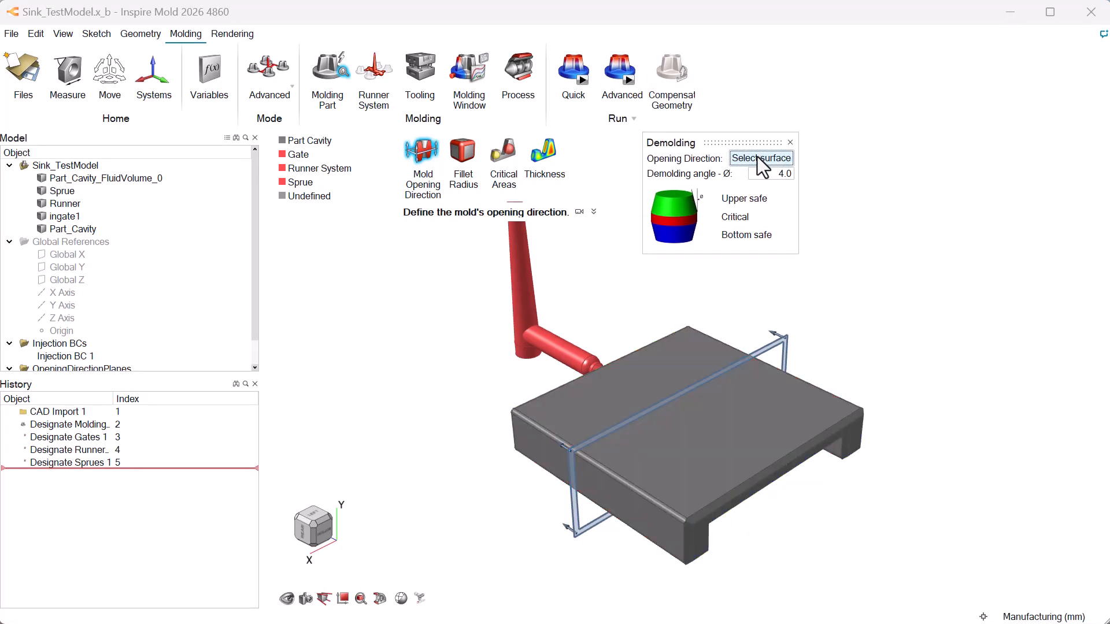
{"action": "left_click", "coordinate": [689, 363]}
{"action": "key", "text": "Escape"}
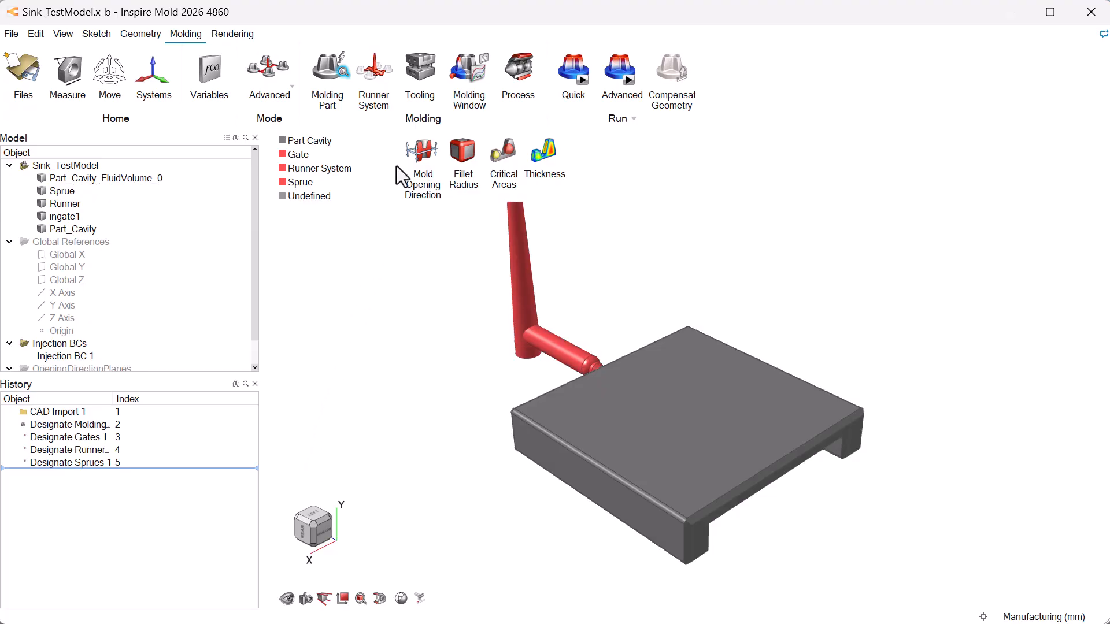
- Create a steel mold block at 56.85 C around the part and runner system, and view its dimensions
{"action": "left_click", "coordinate": [424, 75]}
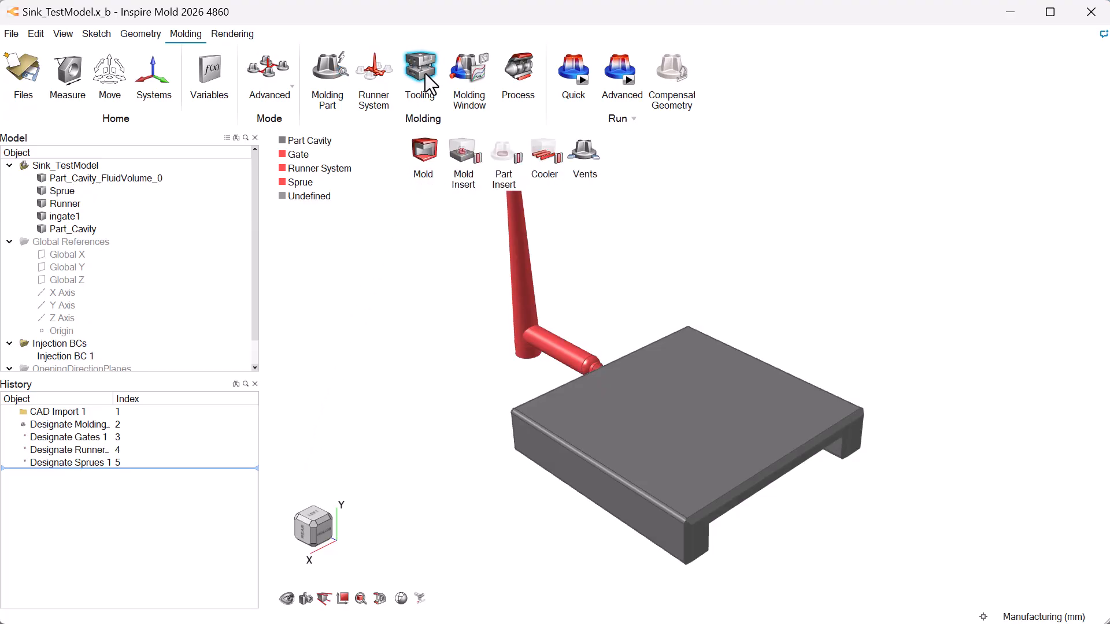
{"action": "left_click", "coordinate": [424, 154]}
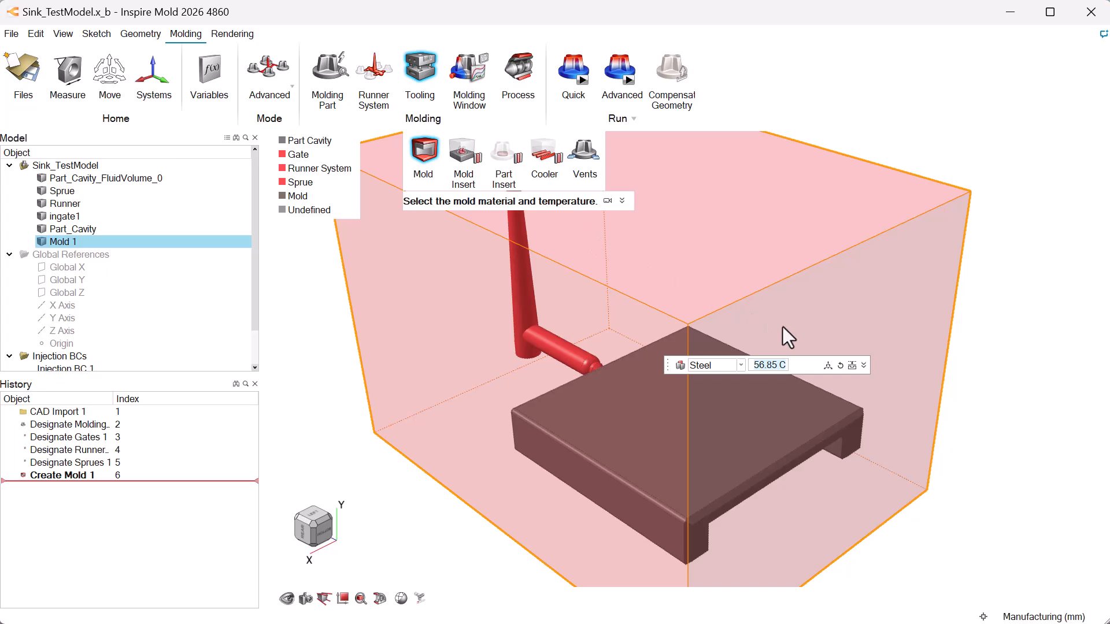
{"action": "left_click", "coordinate": [863, 365]}
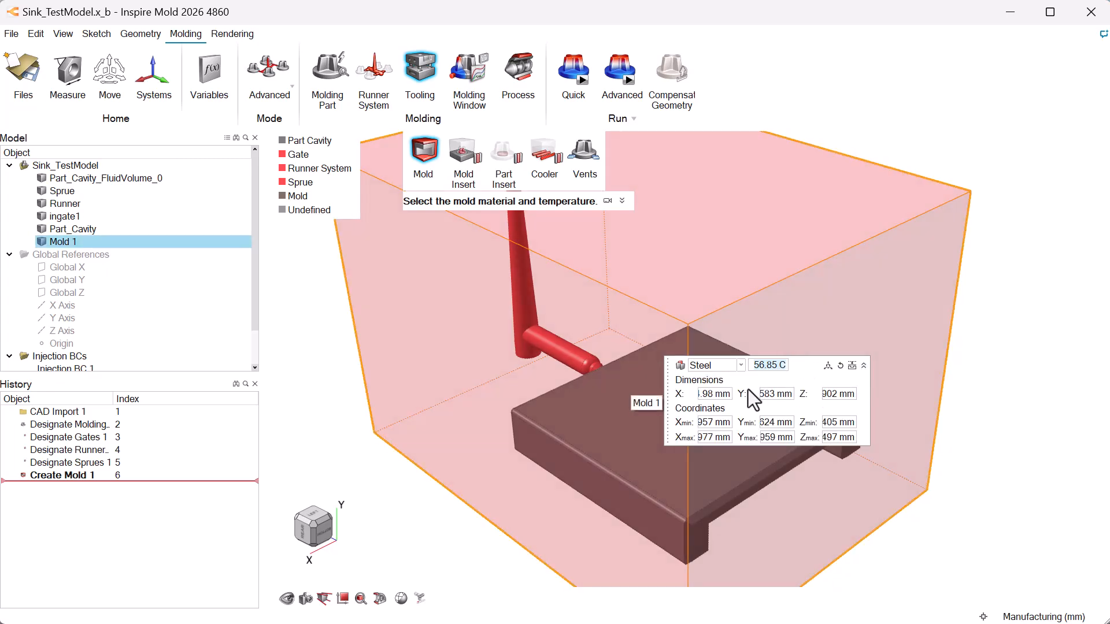
{"action": "right_click", "coordinate": [349, 452]}
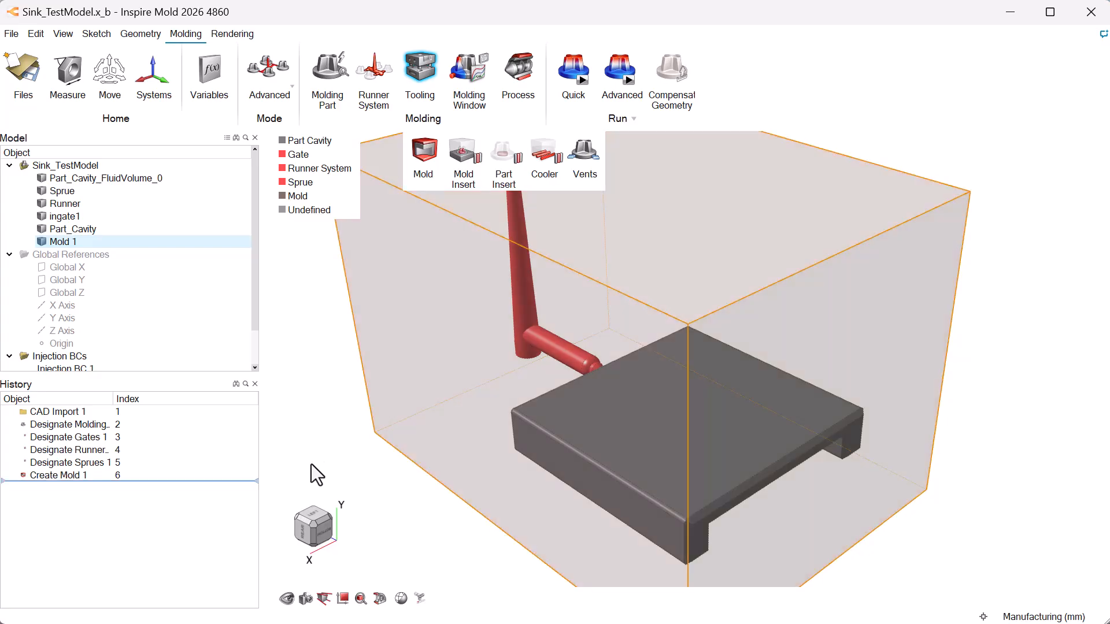
{"action": "left_click", "coordinate": [313, 523]}
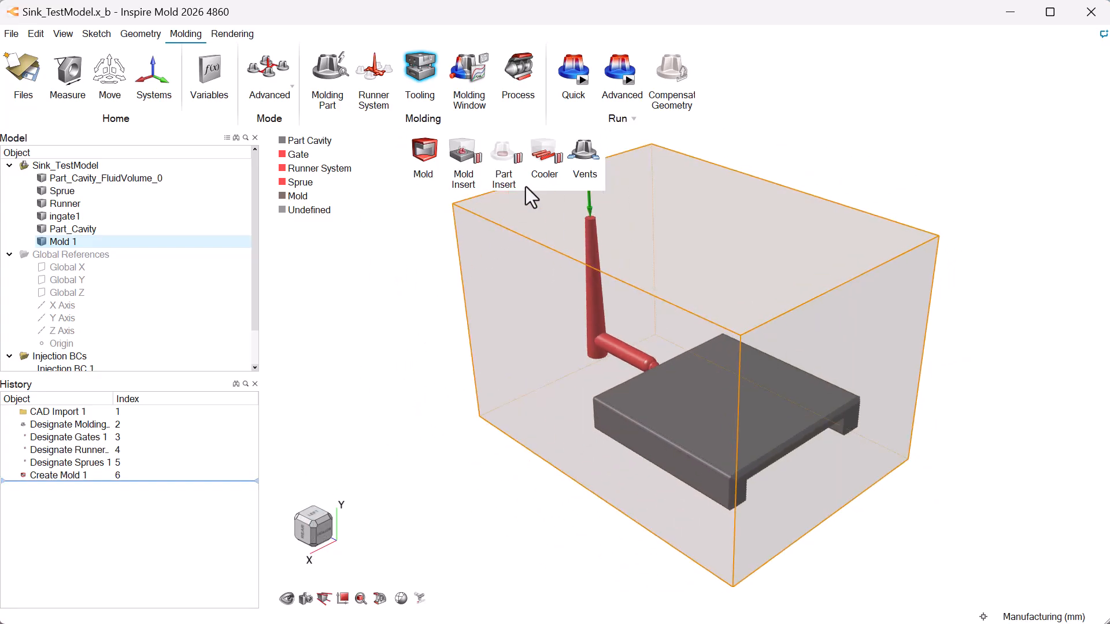
- Sketch a U-shaped cooling channel around the part cavity from the mold edge, with legs about 26.1 mm long and a 21.2 mm connecting segment
{"action": "left_click", "coordinate": [547, 155]}
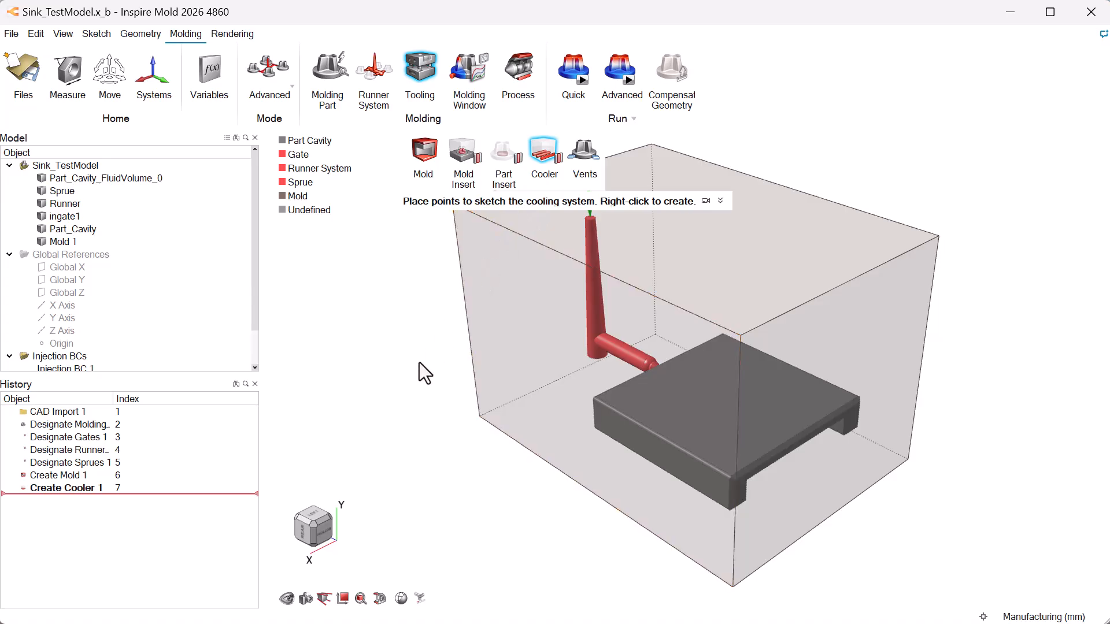
{"action": "mouse_move", "coordinate": [325, 508]}
{"action": "left_click", "coordinate": [307, 538]}
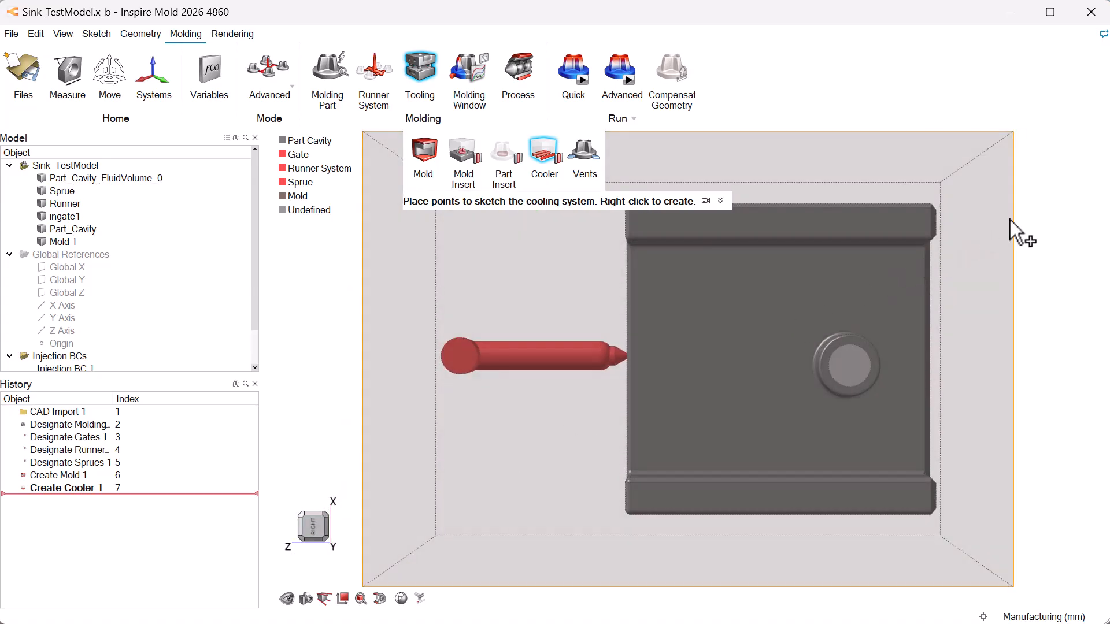
{"action": "left_click", "coordinate": [671, 221]}
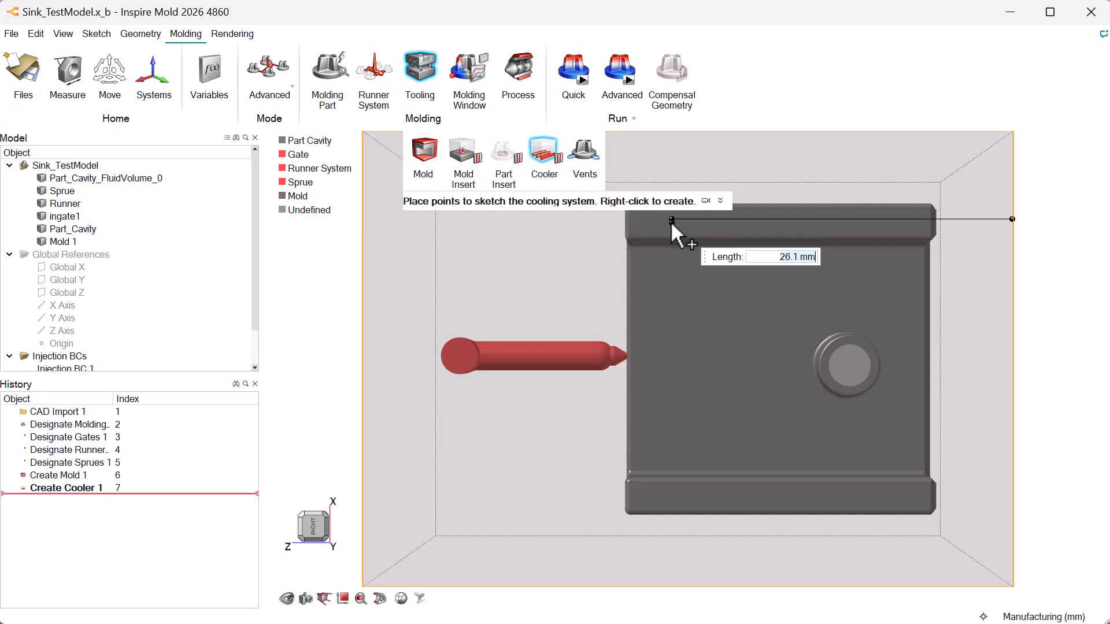
{"action": "left_click", "coordinate": [673, 498]}
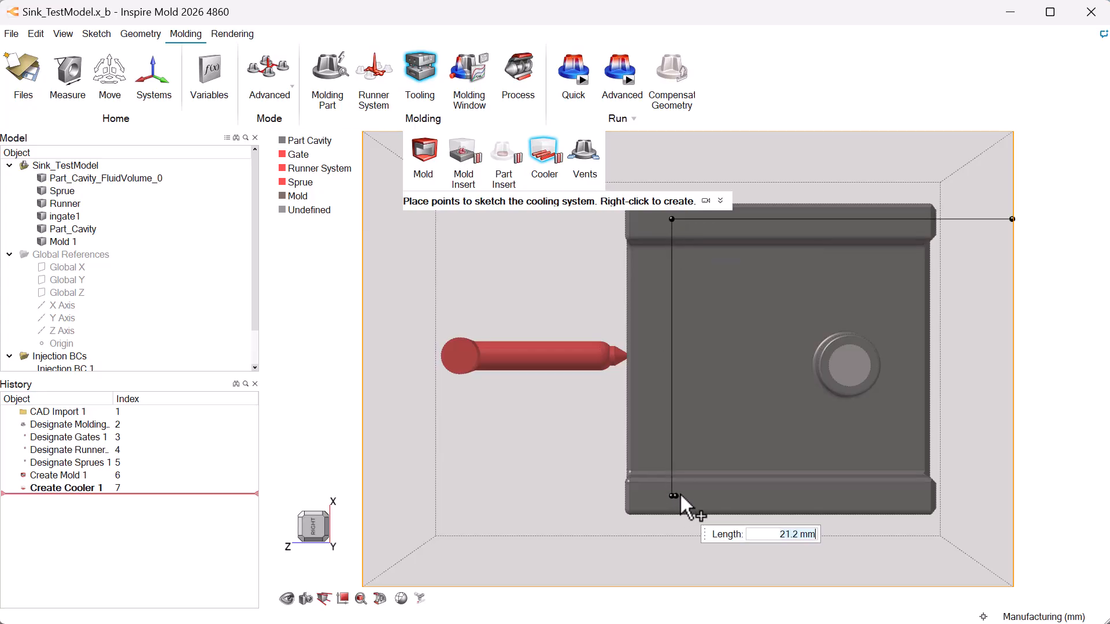
{"action": "left_click", "coordinate": [1011, 494]}
{"action": "right_click", "coordinate": [1024, 460]}
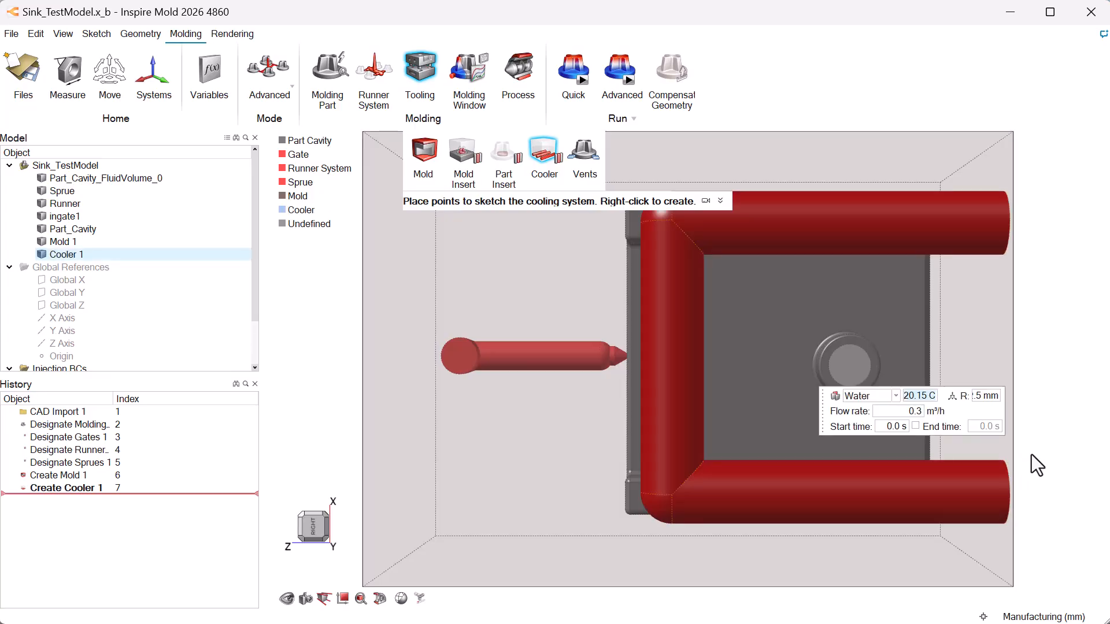
- Use water as the coolant, set the cooling channel radius to 1.5 mm and finish the cooler
{"action": "left_click", "coordinate": [897, 396]}
{"action": "left_click", "coordinate": [897, 415]}
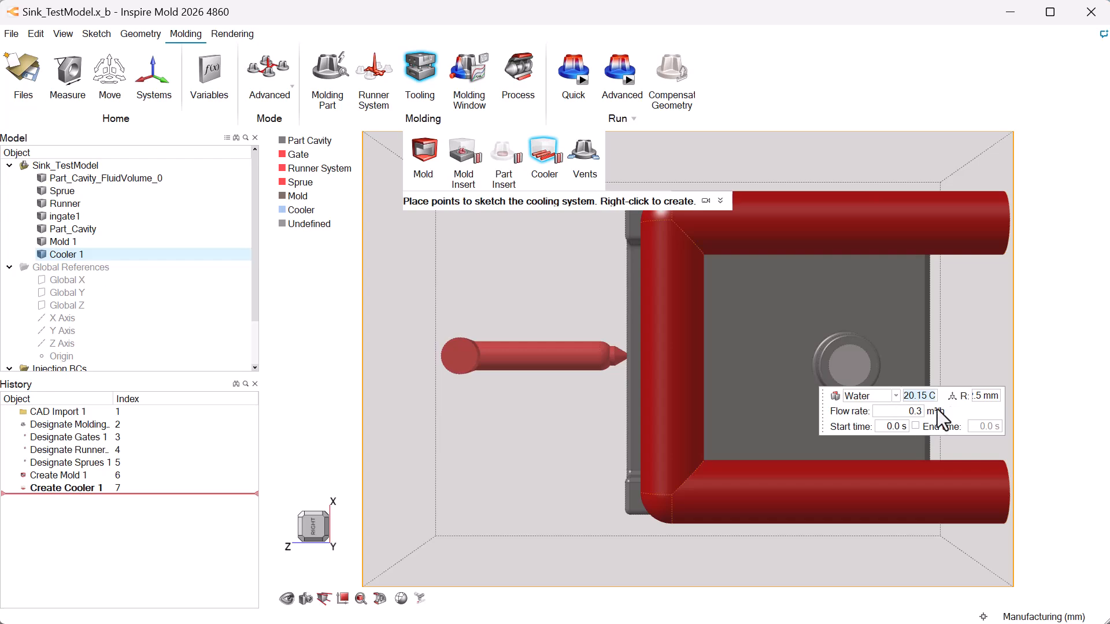
{"action": "left_click", "coordinate": [981, 397]}
{"action": "type", "text": "1.5"}
{"action": "key", "text": "Return"}
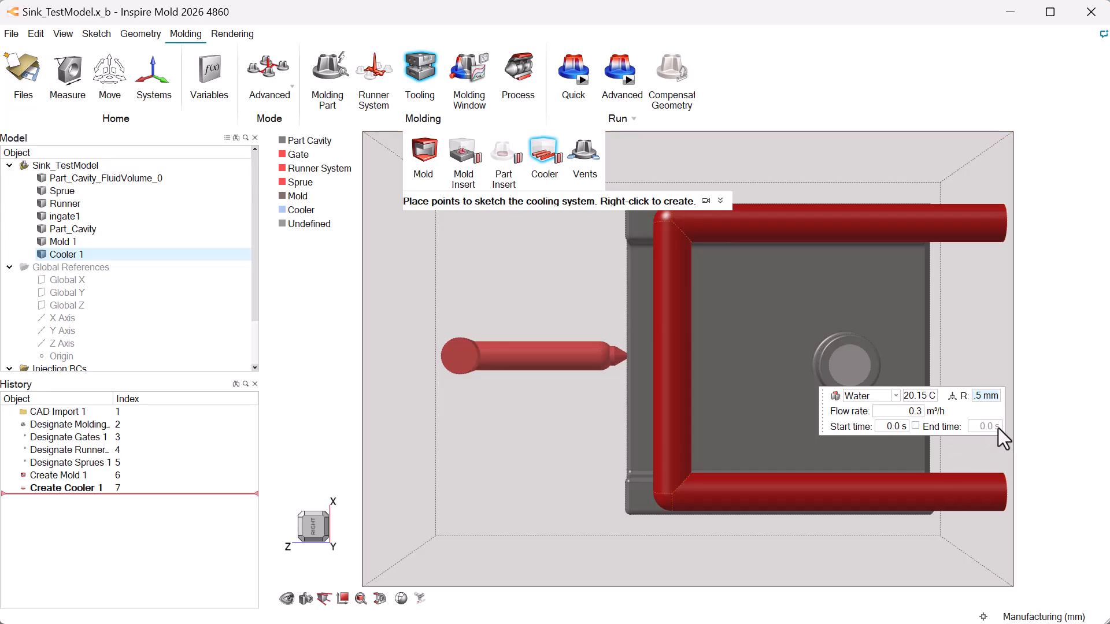
{"action": "right_click", "coordinate": [1054, 441]}
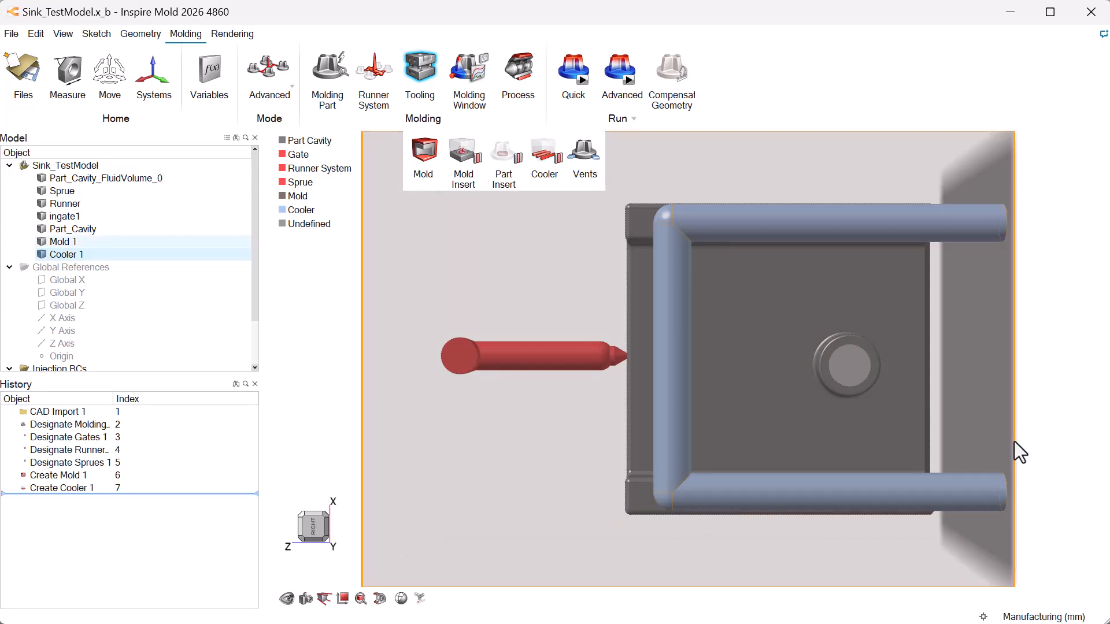
- Designate the small inner cylinder inside the part cavity as a steel mold insert at 26.85 C
{"action": "left_click", "coordinate": [314, 514]}
{"action": "left_click", "coordinate": [325, 525]}
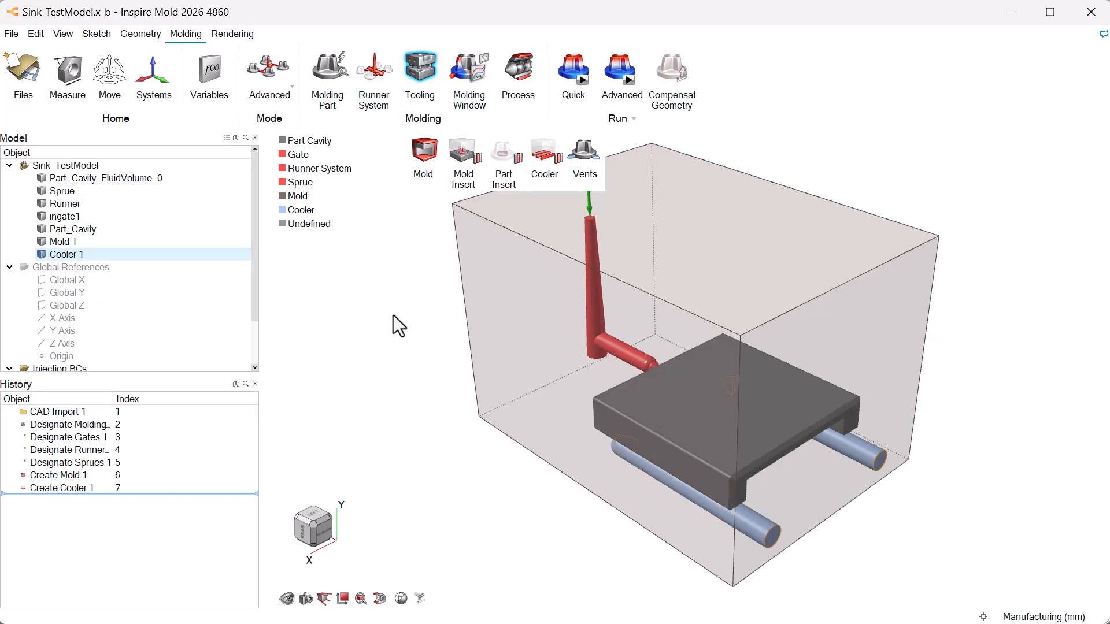
{"action": "left_click", "coordinate": [468, 165]}
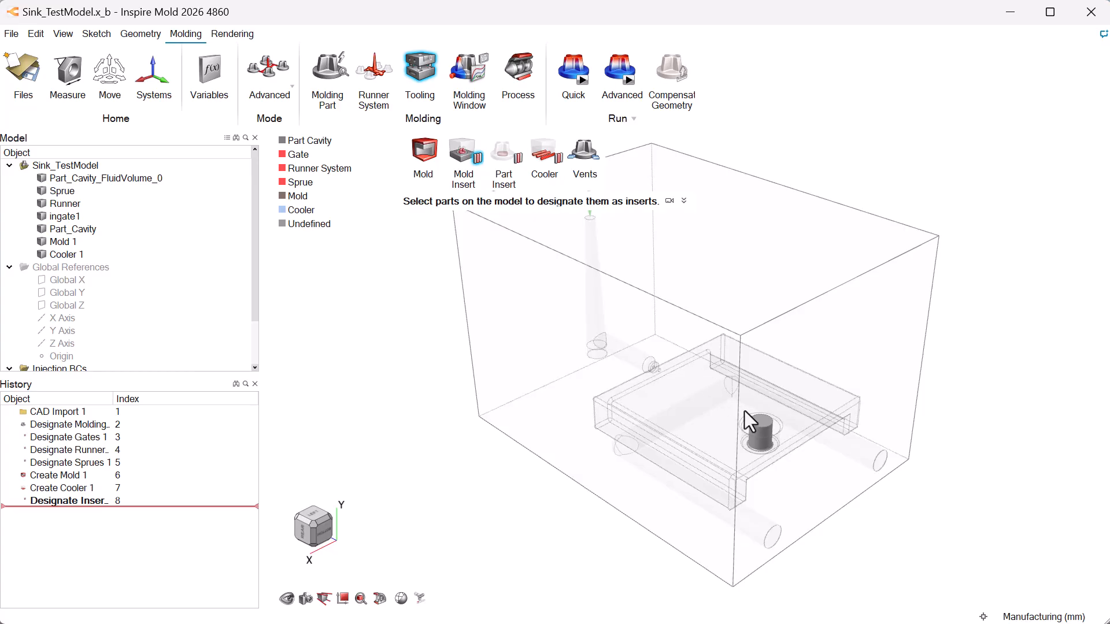
{"action": "left_click", "coordinate": [762, 427]}
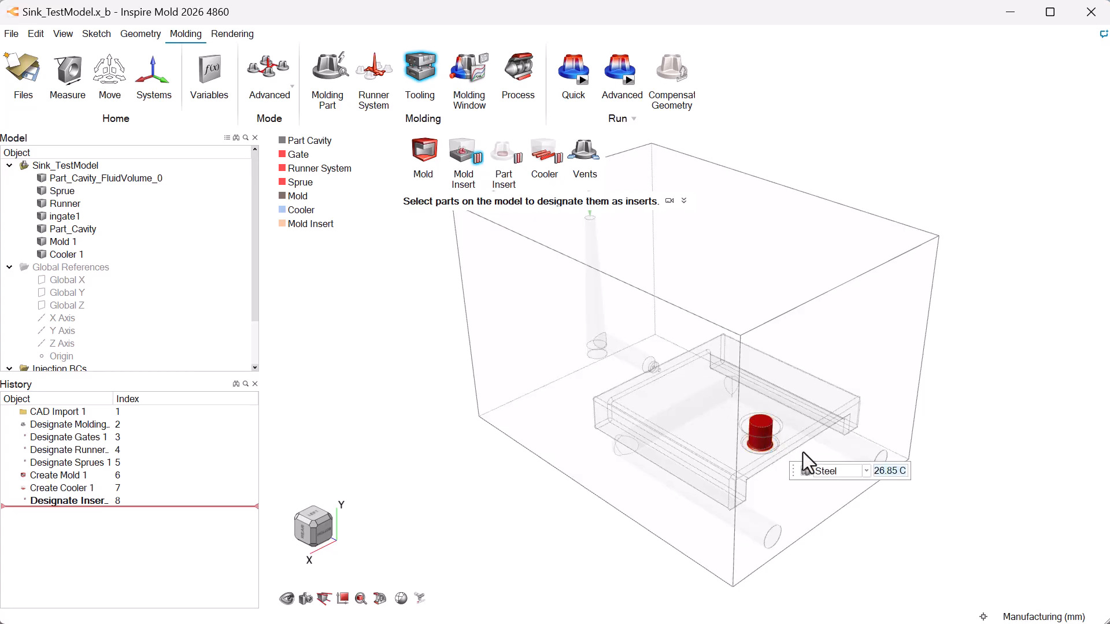
{"action": "right_click_drag", "start_coordinate": [874, 494], "coordinate": [835, 496]}
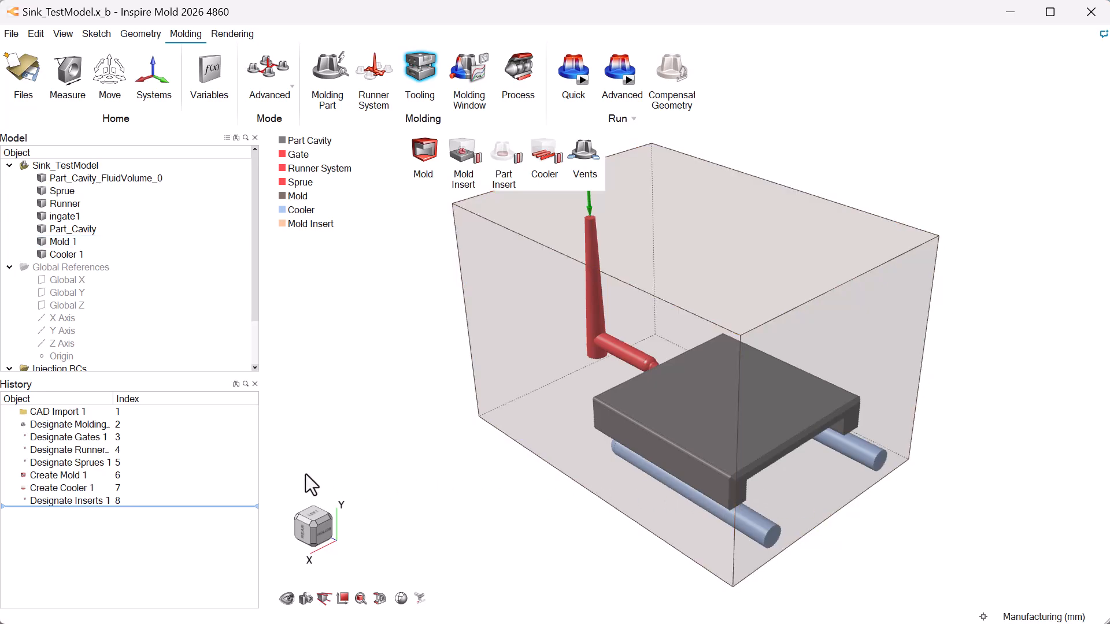
{"action": "key", "text": "Escape"}
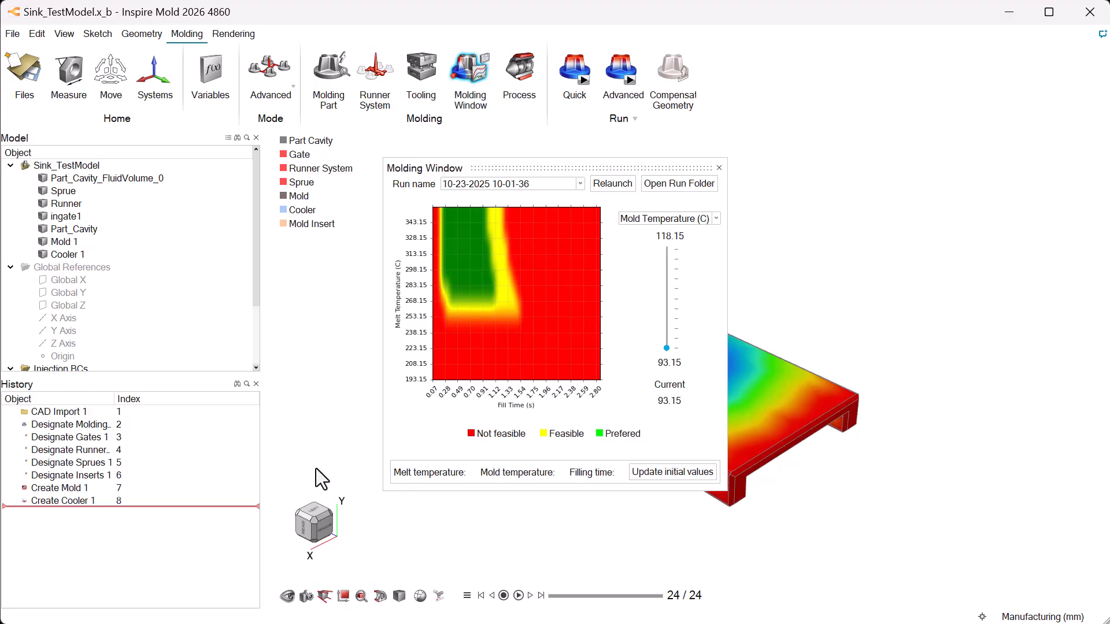
- Update the initial values from the preferred molding-window region at 298.1 C melt temperature and 0.63 s filling time, and accept the filling, packing and machine parameters
{"action": "left_click", "coordinate": [464, 255]}
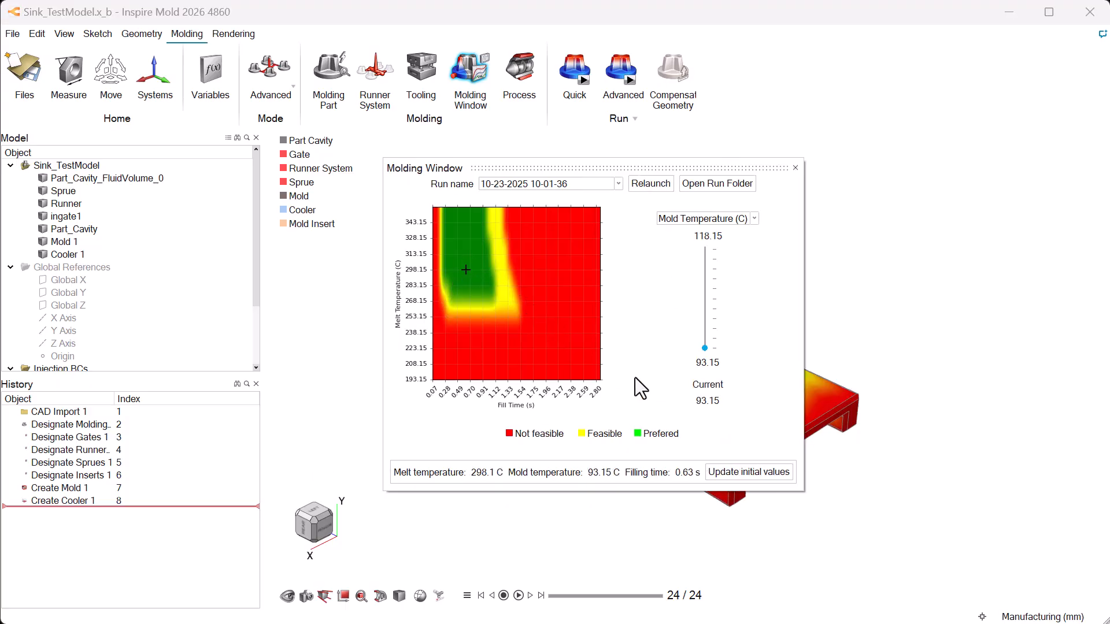
{"action": "left_click", "coordinate": [765, 472]}
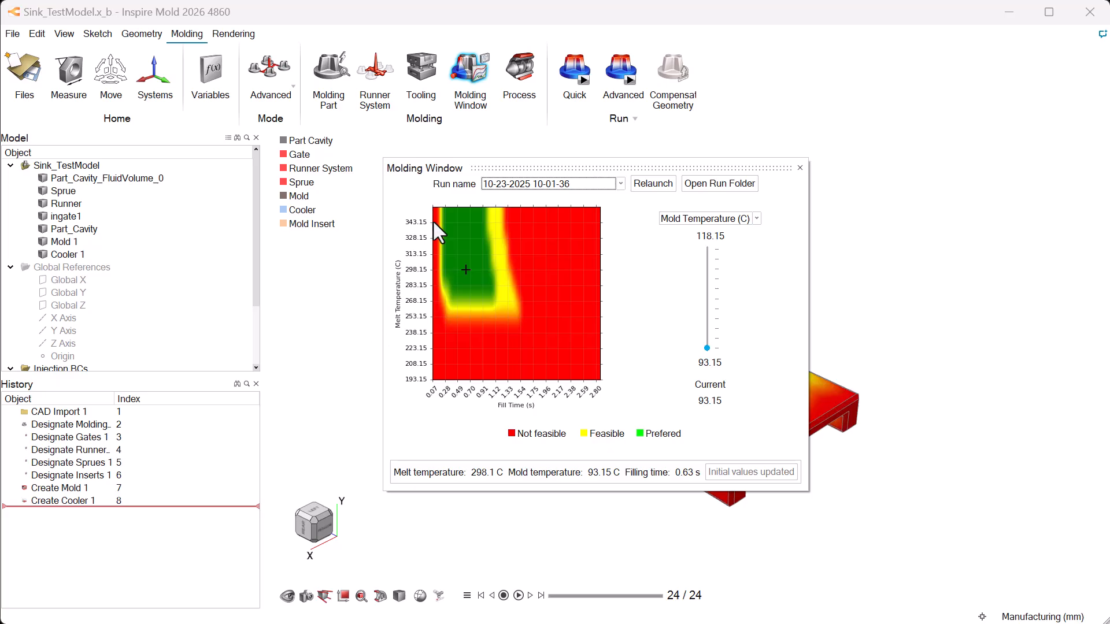
{"action": "left_click", "coordinate": [522, 70]}
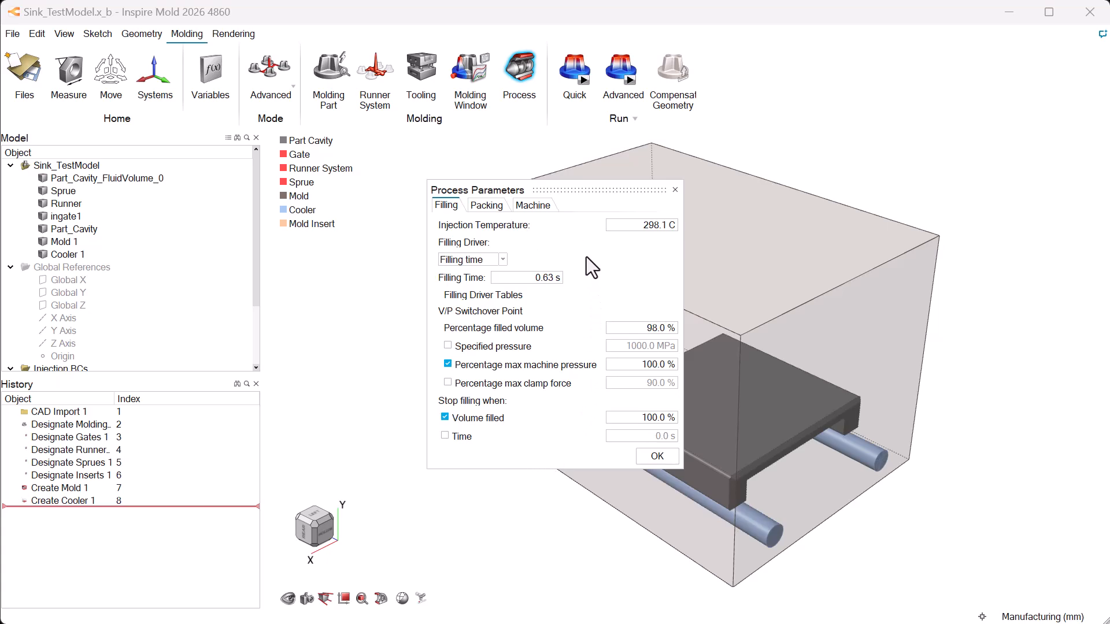
{"action": "left_click", "coordinate": [492, 206]}
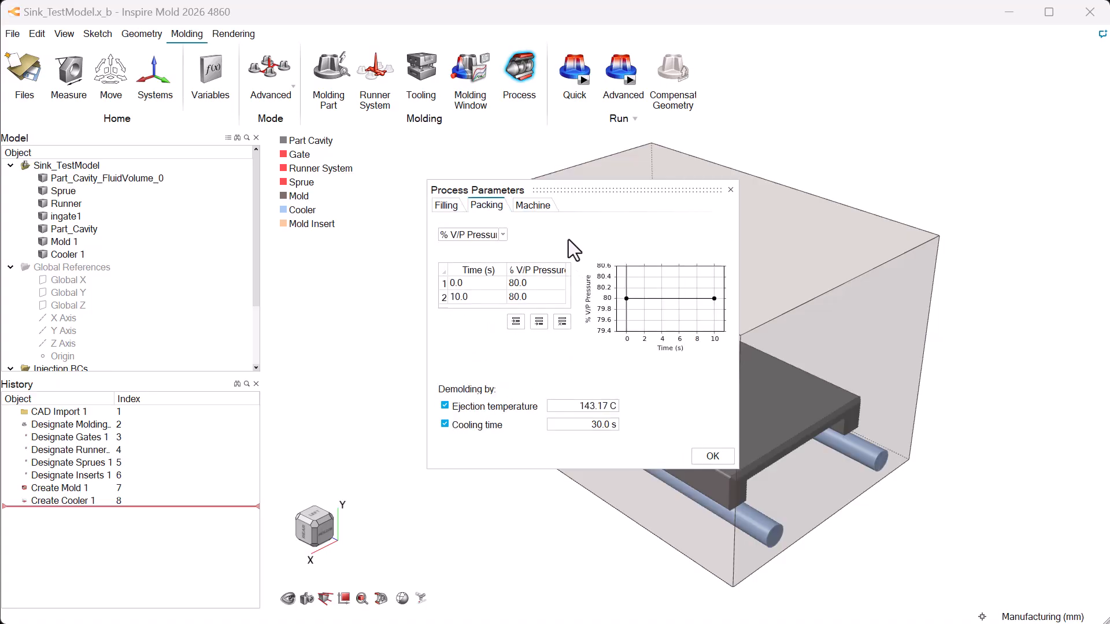
{"action": "left_click", "coordinate": [537, 211]}
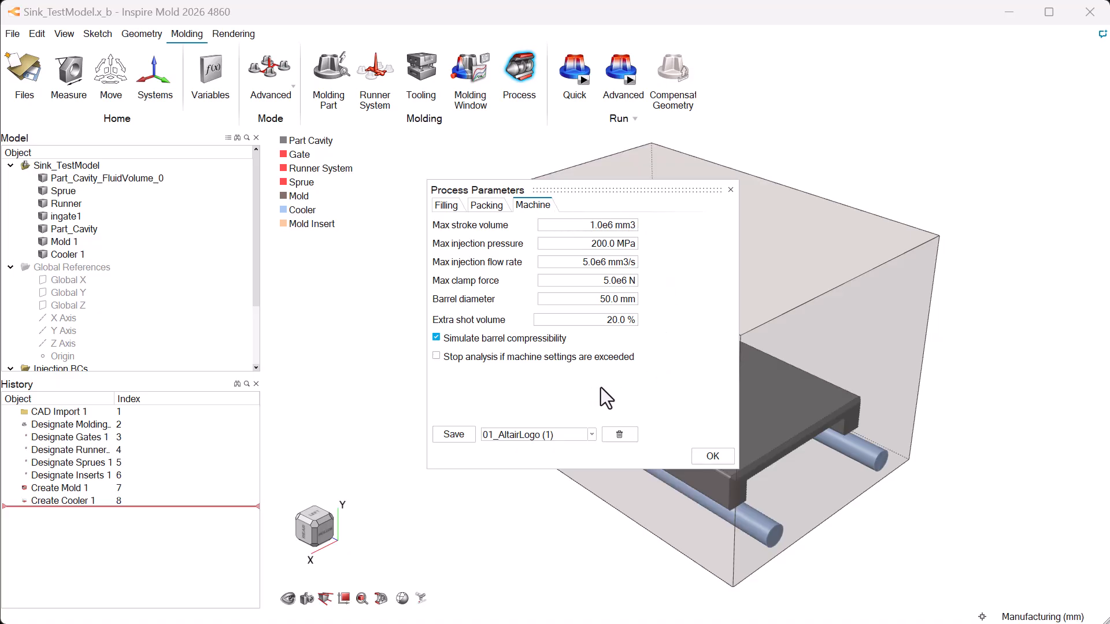
{"action": "left_click", "coordinate": [711, 456]}
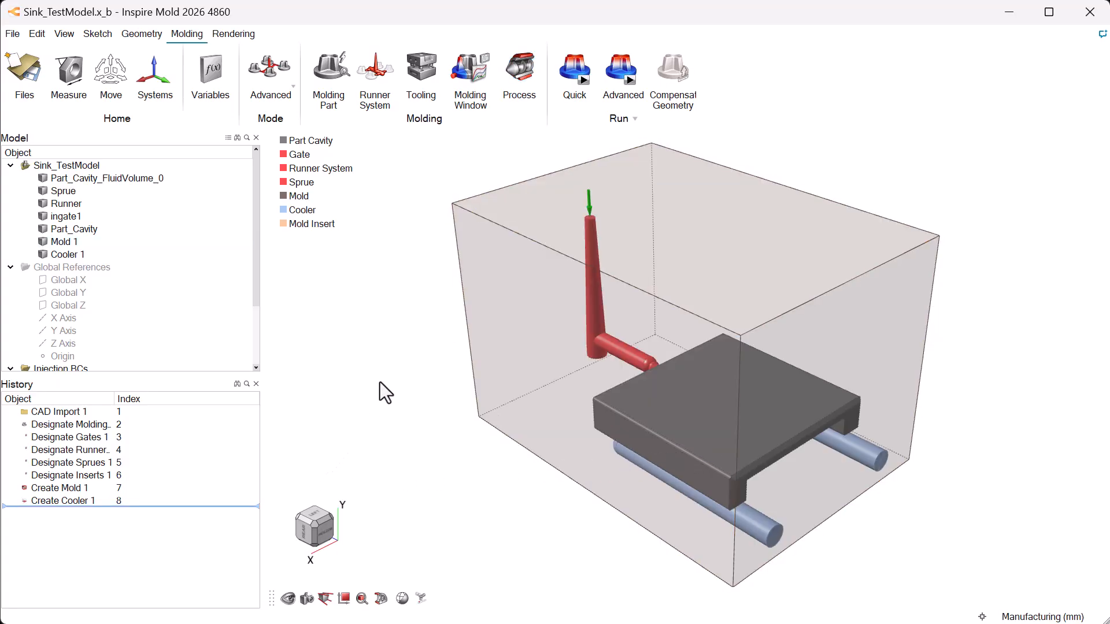
- Run the advanced Sink_TestModel analysis with Compute Cycling enabled alongside filling, packing, cooling and warpage, and open its results
{"action": "left_click", "coordinate": [626, 87]}
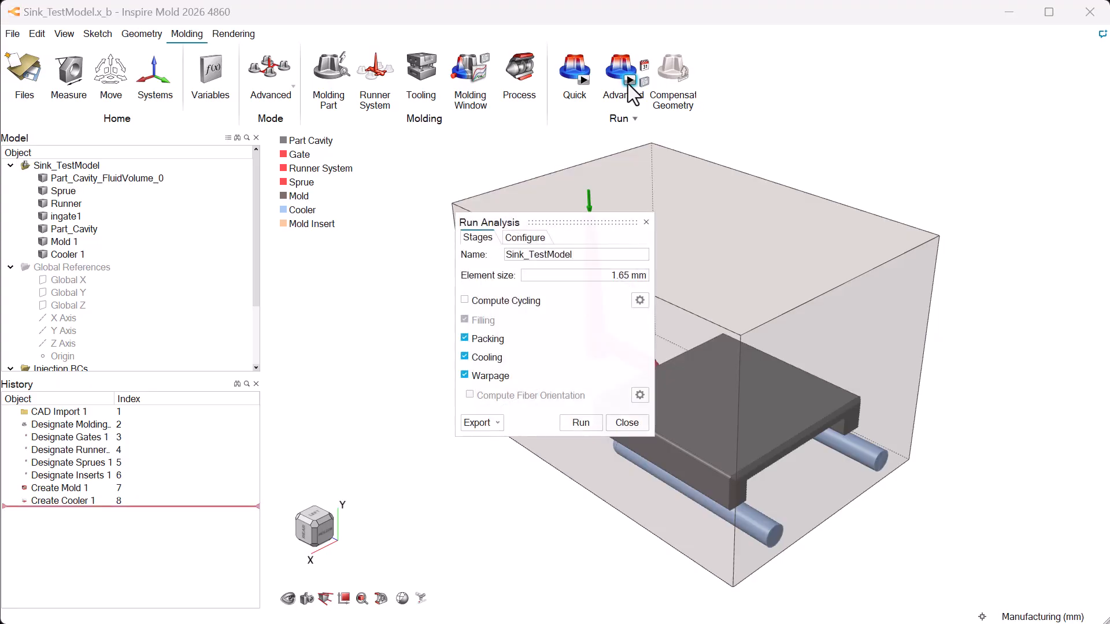
{"action": "left_click", "coordinate": [511, 303]}
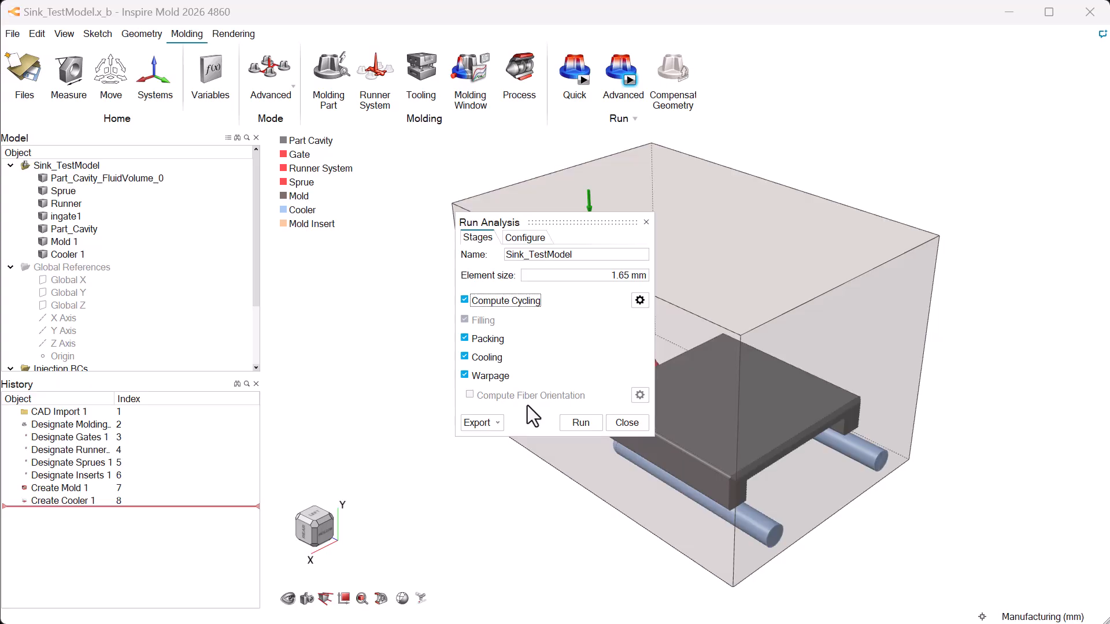
{"action": "left_click", "coordinate": [573, 425]}
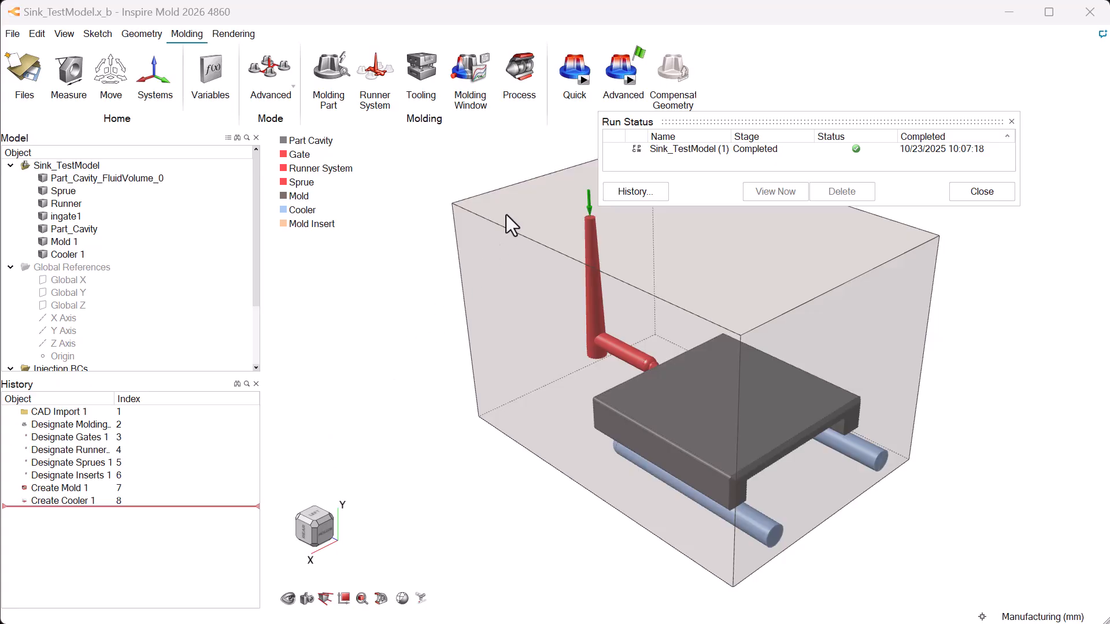
{"action": "left_click", "coordinate": [637, 50]}
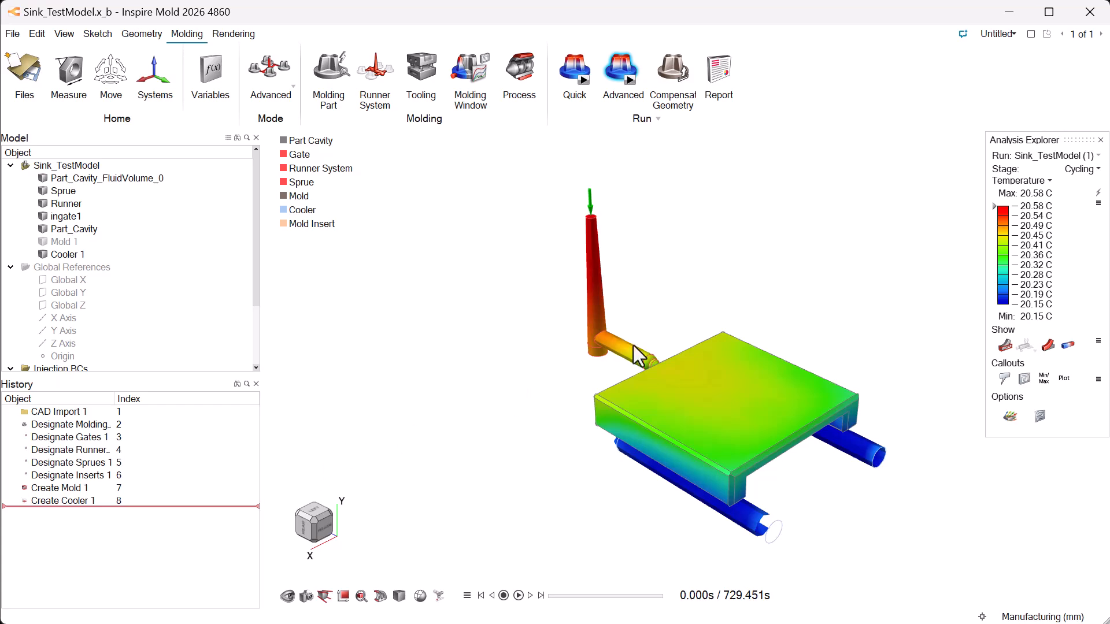
- Examine the filling stage's velocity, filling time and temperature results, and play the temperature animation
{"action": "left_click", "coordinate": [1099, 169]}
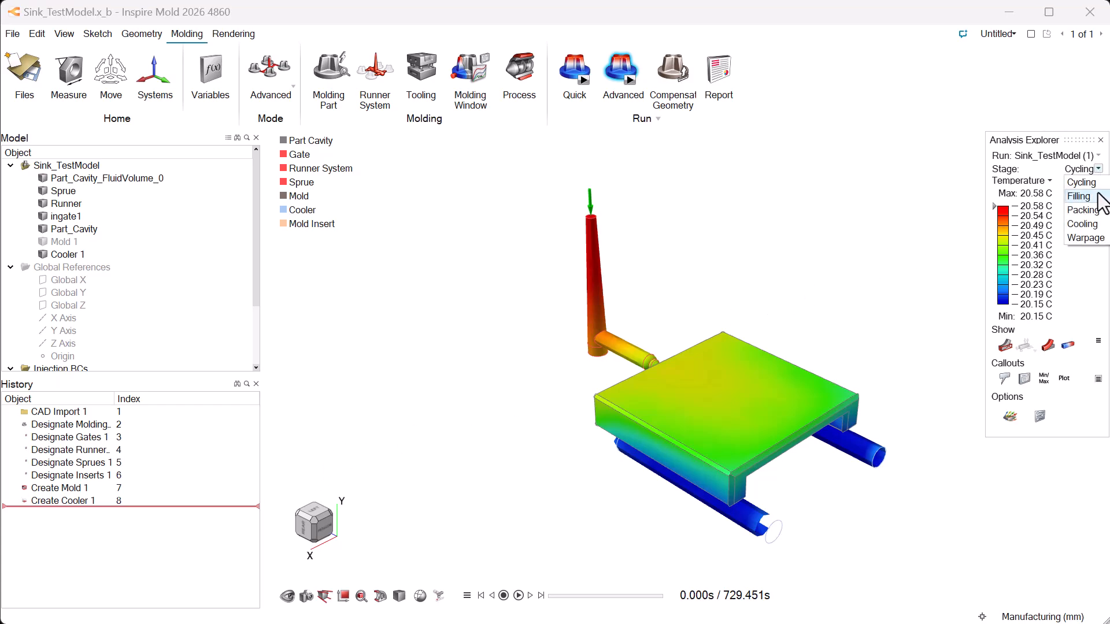
{"action": "left_click", "coordinate": [1078, 195]}
{"action": "left_click", "coordinate": [1050, 182]}
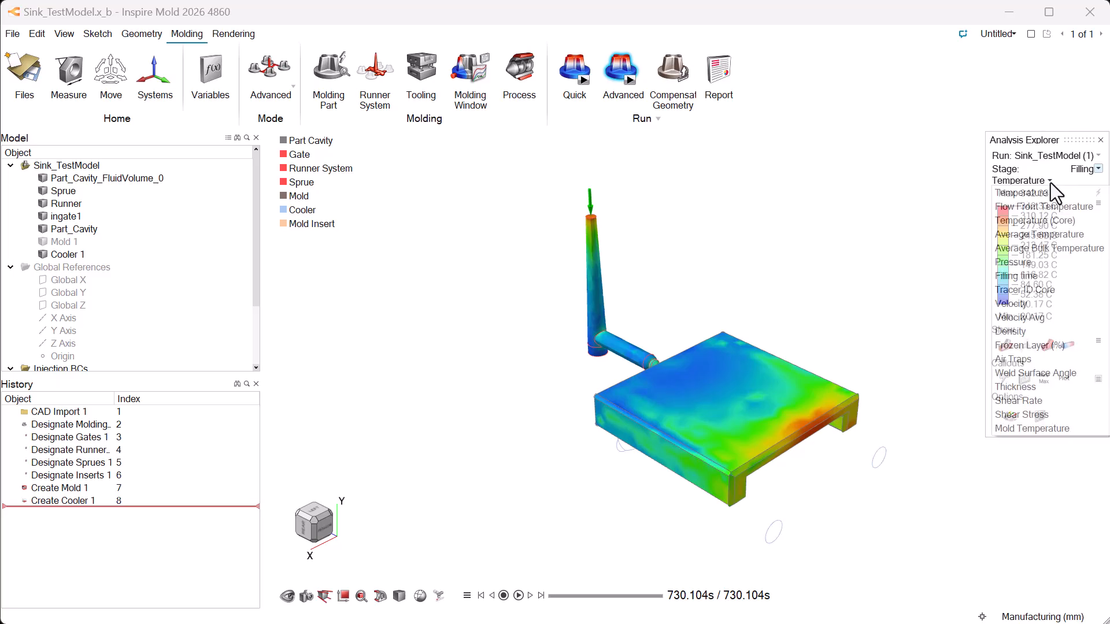
{"action": "left_click", "coordinate": [1033, 303]}
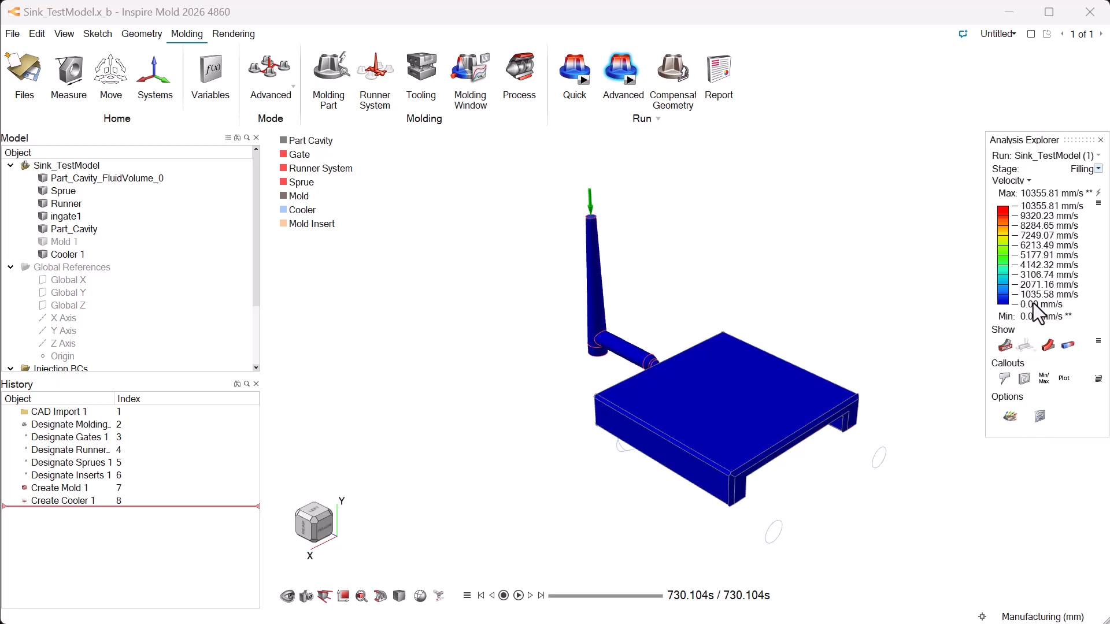
{"action": "left_click", "coordinate": [1030, 181]}
{"action": "left_click", "coordinate": [1052, 271]}
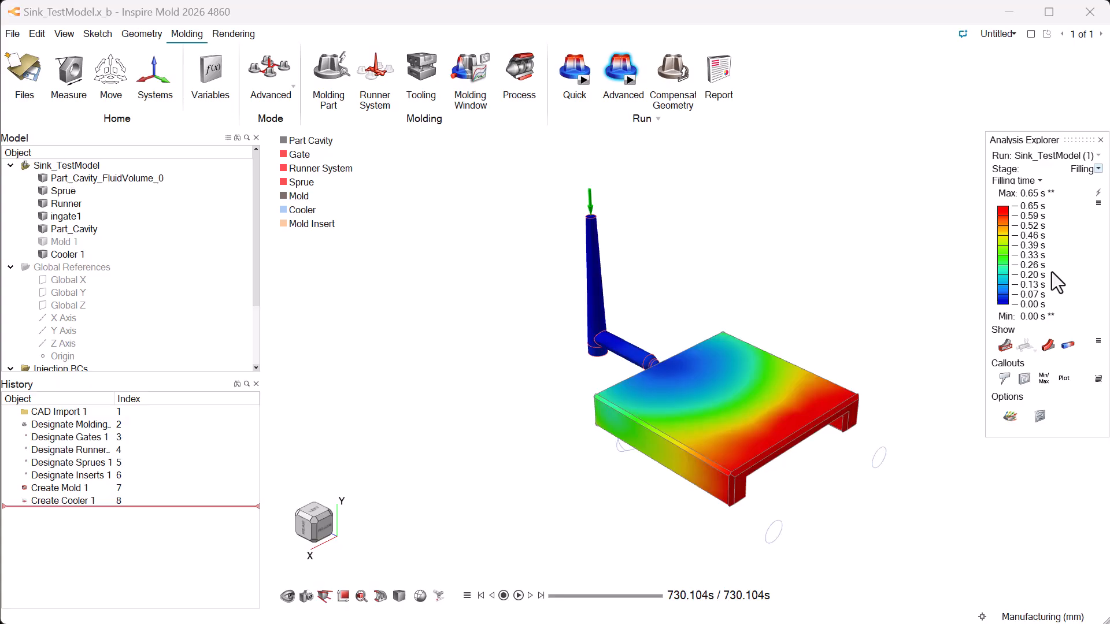
{"action": "left_click", "coordinate": [1038, 181]}
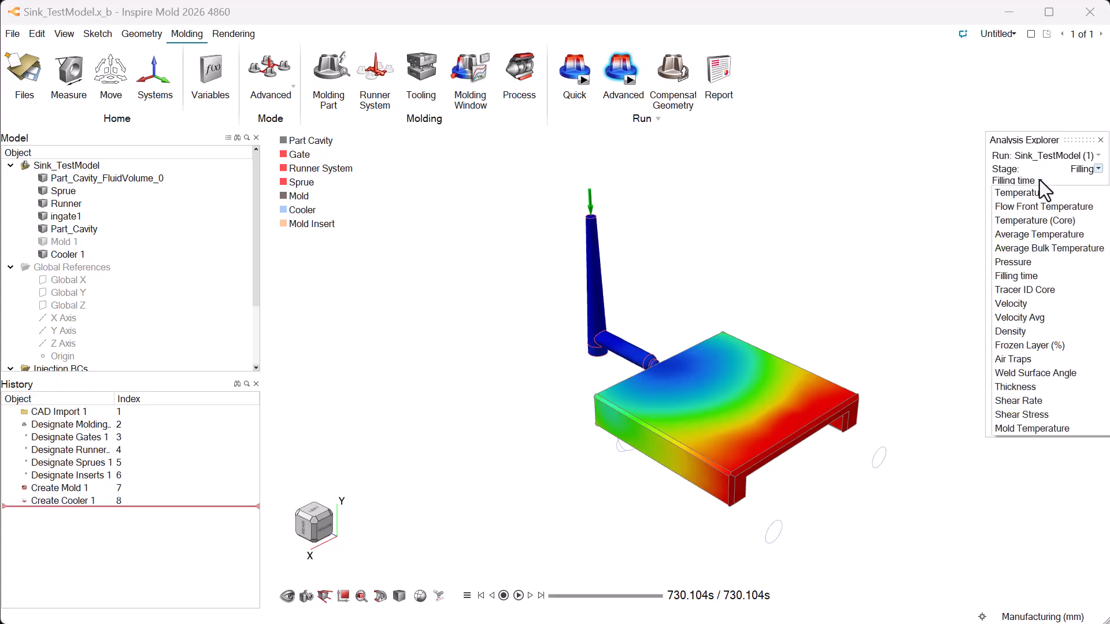
{"action": "left_click", "coordinate": [1039, 193]}
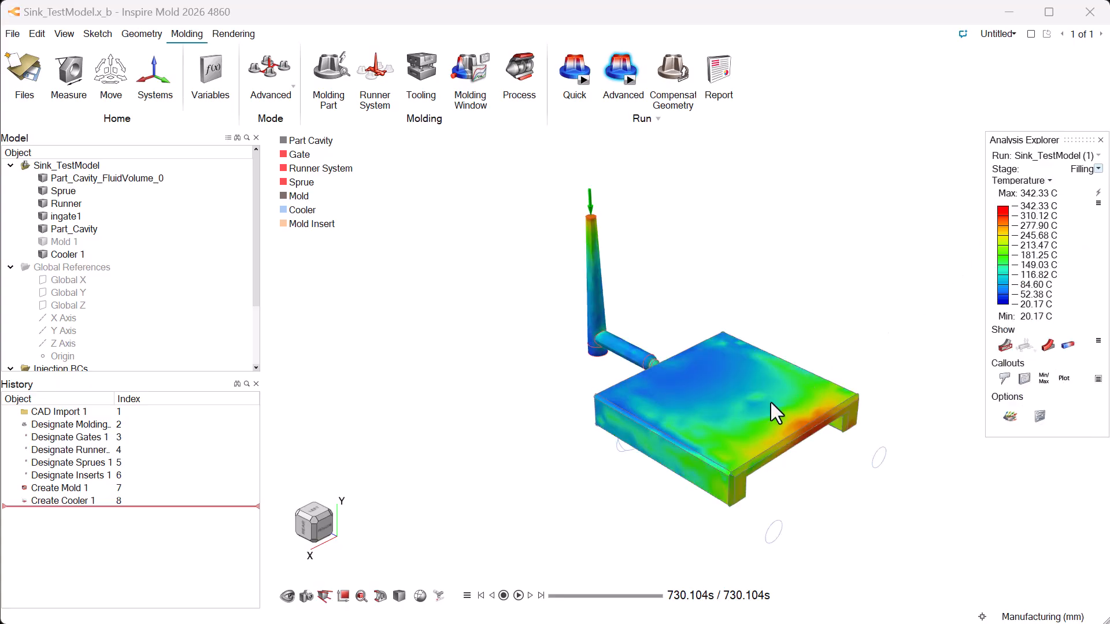
{"action": "left_click", "coordinate": [519, 596]}
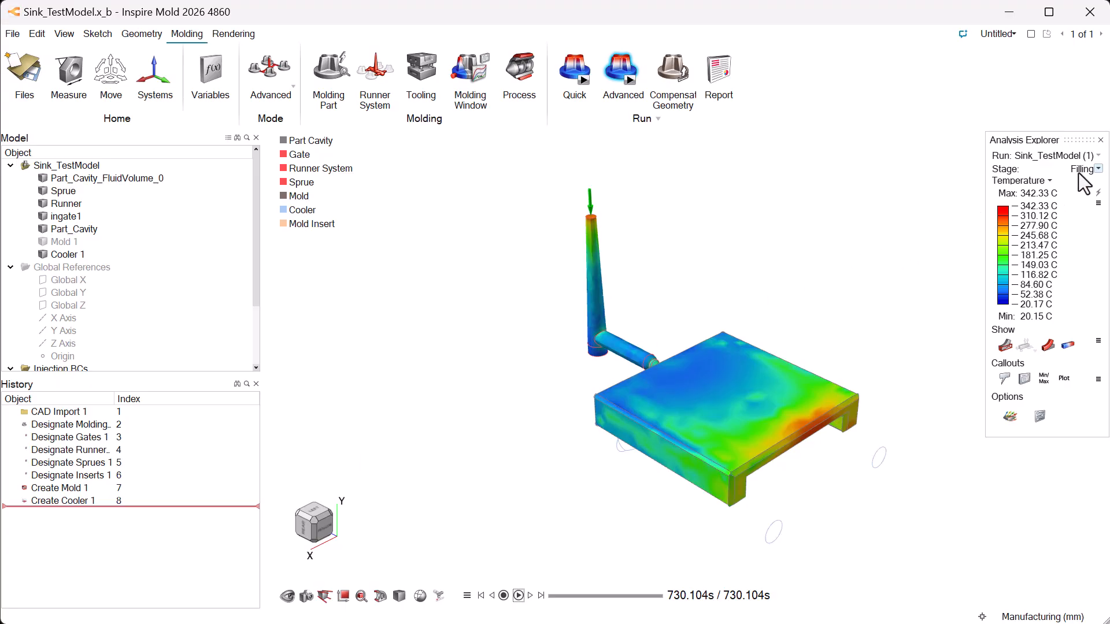
- Examine the packing stage's sink marks and pressure results
{"action": "left_click", "coordinate": [1098, 168]}
{"action": "left_click", "coordinate": [1091, 210]}
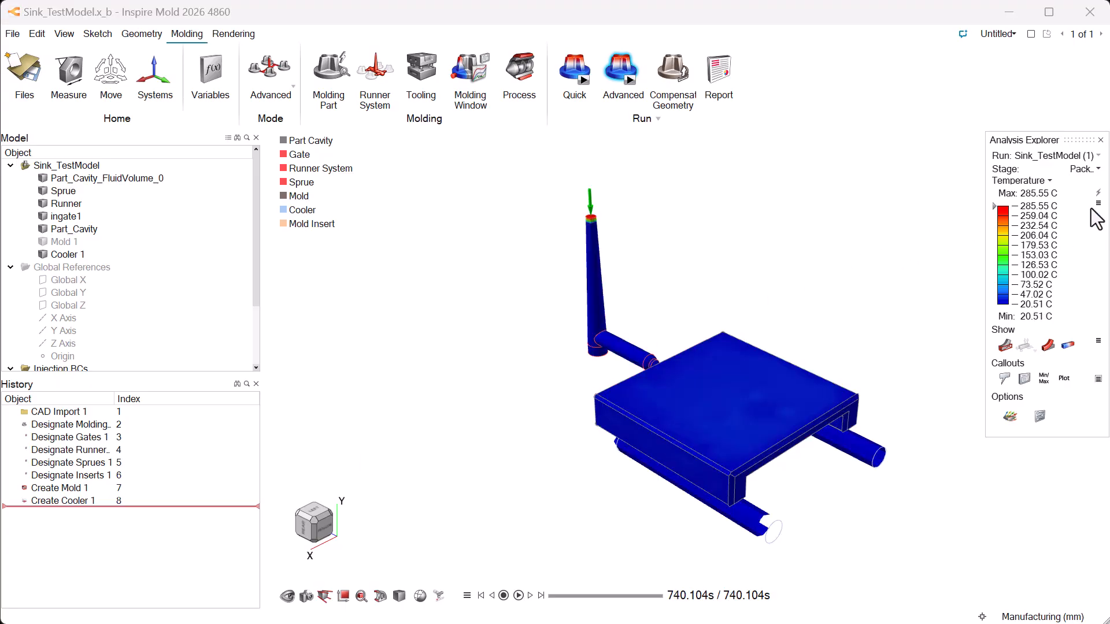
{"action": "left_click", "coordinate": [1050, 182]}
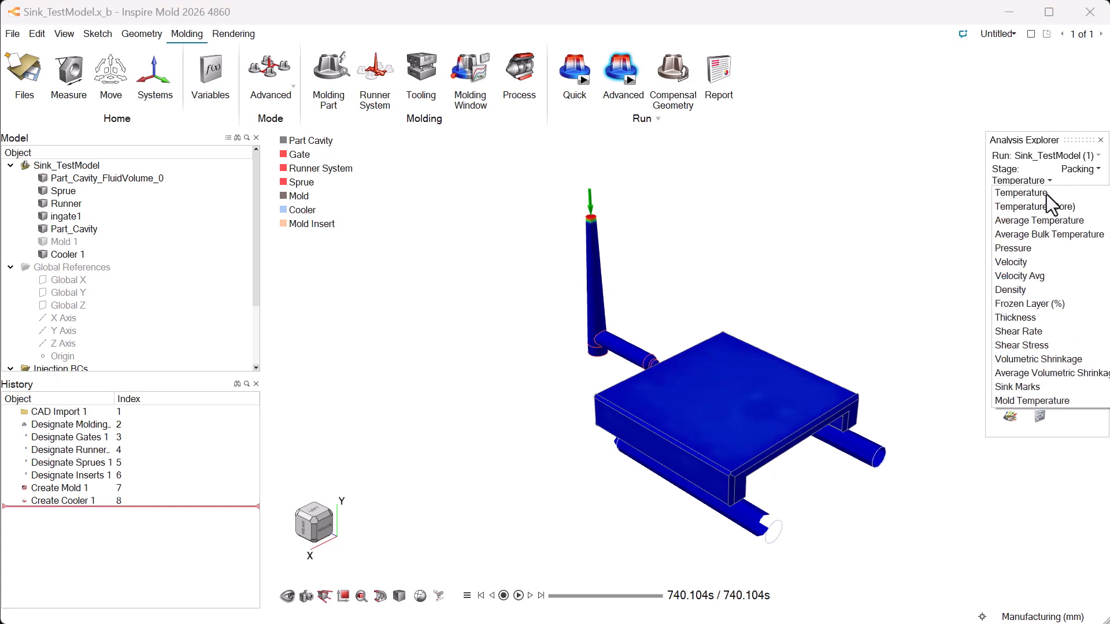
{"action": "left_click", "coordinate": [1036, 387]}
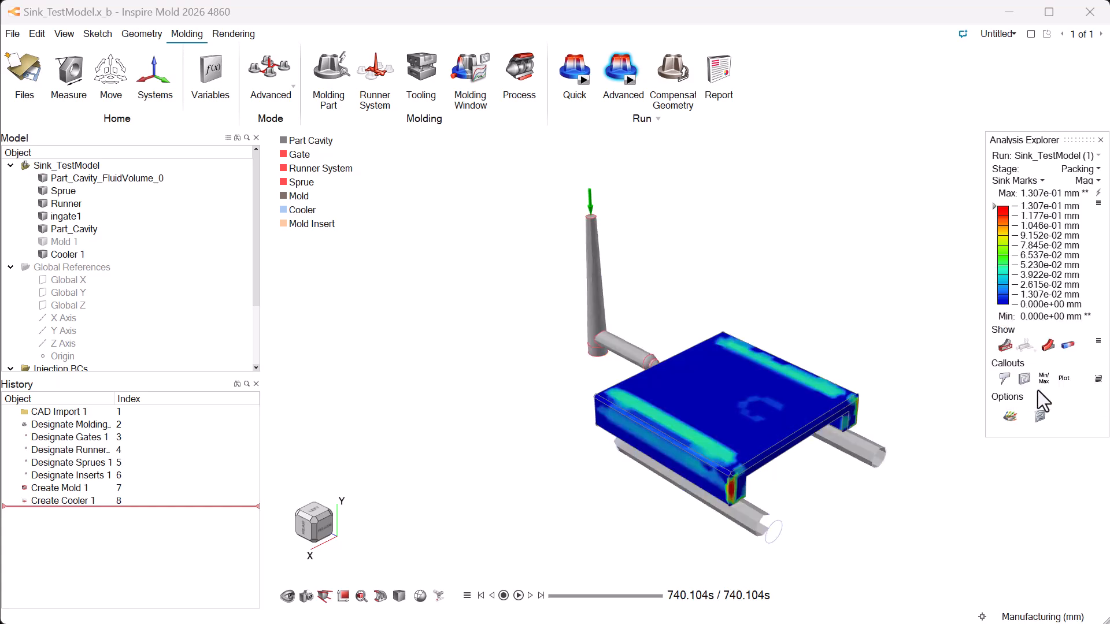
{"action": "left_click", "coordinate": [1040, 182]}
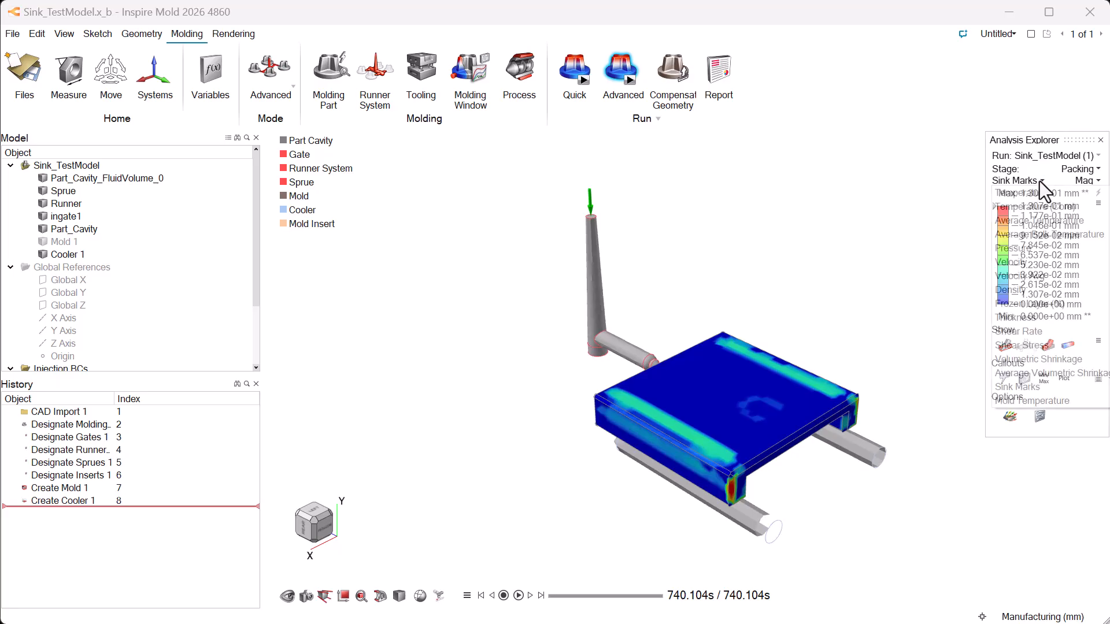
{"action": "left_click", "coordinate": [1048, 248]}
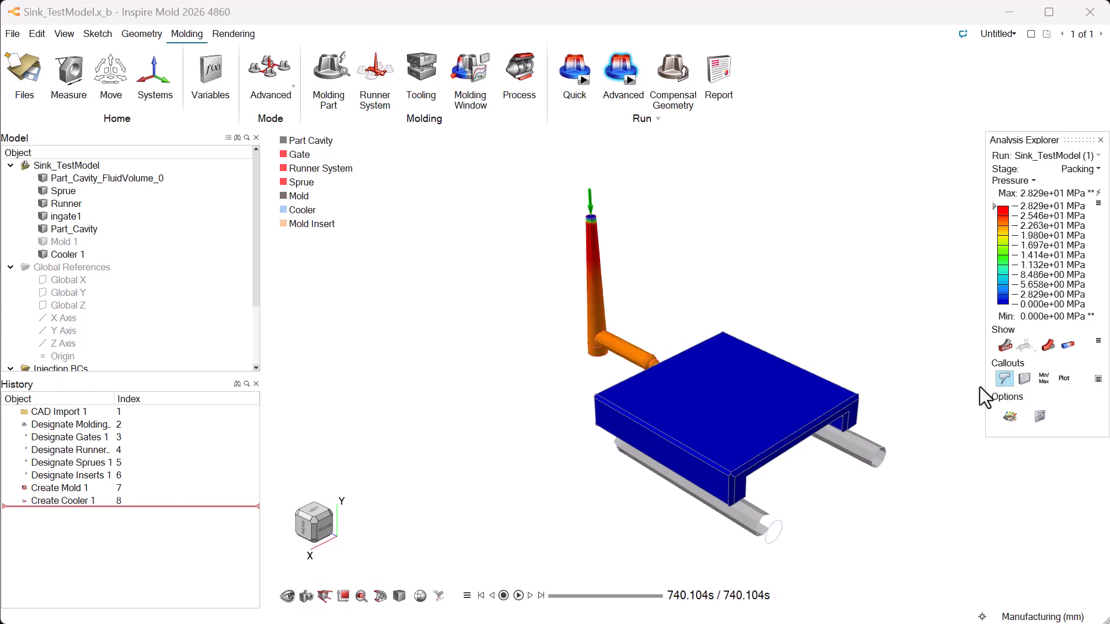
- Probe the packing pressure on the part's lower side edge, play the pressure animation and clear the callout
{"action": "left_click", "coordinate": [800, 440]}
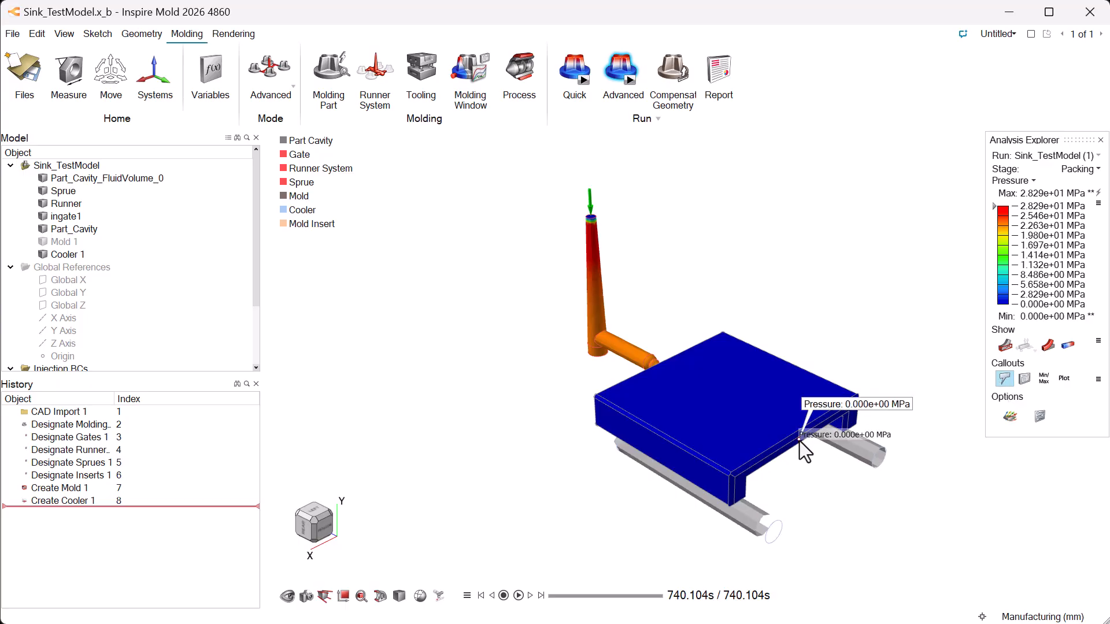
{"action": "left_click", "coordinate": [518, 596]}
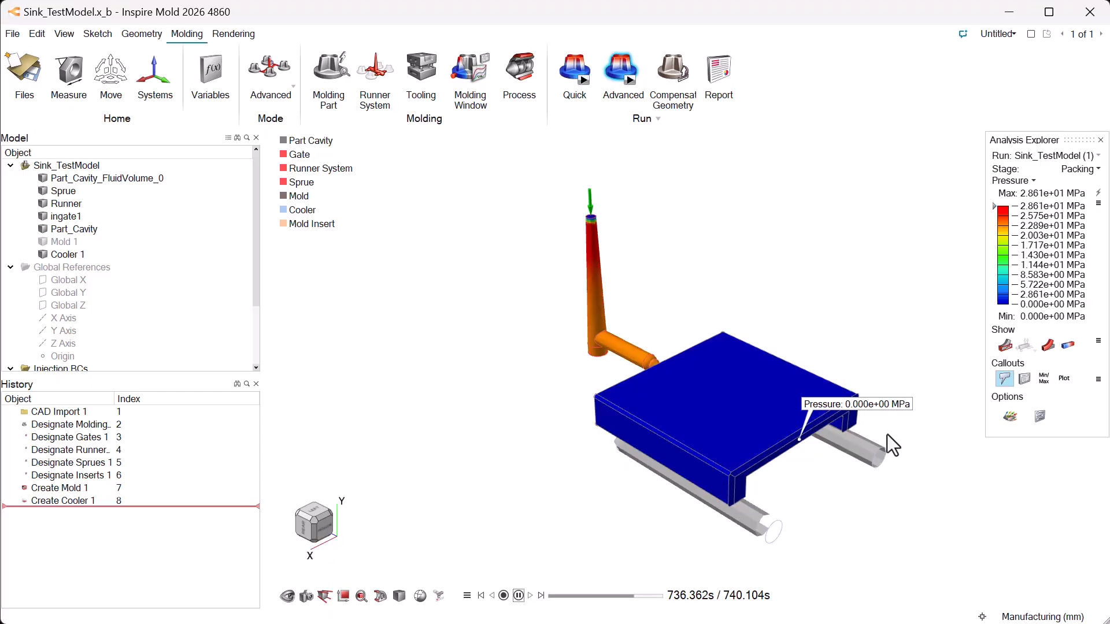
{"action": "left_click", "coordinate": [1001, 383]}
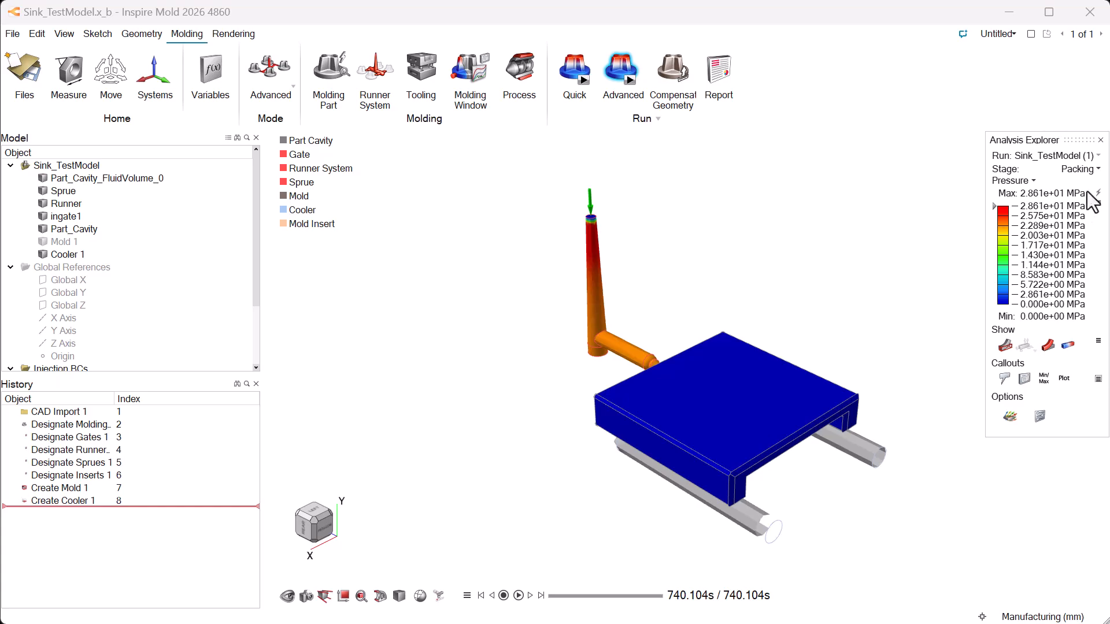
- Display the cooling stage's Mold Temperature result
{"action": "left_click", "coordinate": [1082, 168]}
{"action": "left_click", "coordinate": [1083, 221]}
{"action": "left_click", "coordinate": [1049, 183]}
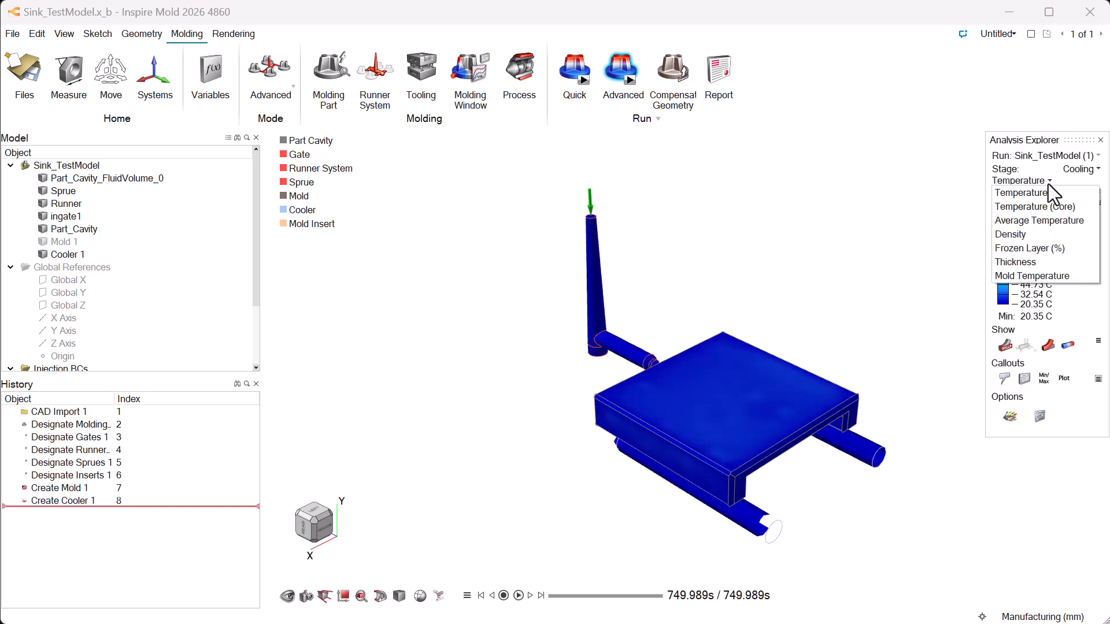
{"action": "left_click", "coordinate": [1034, 277]}
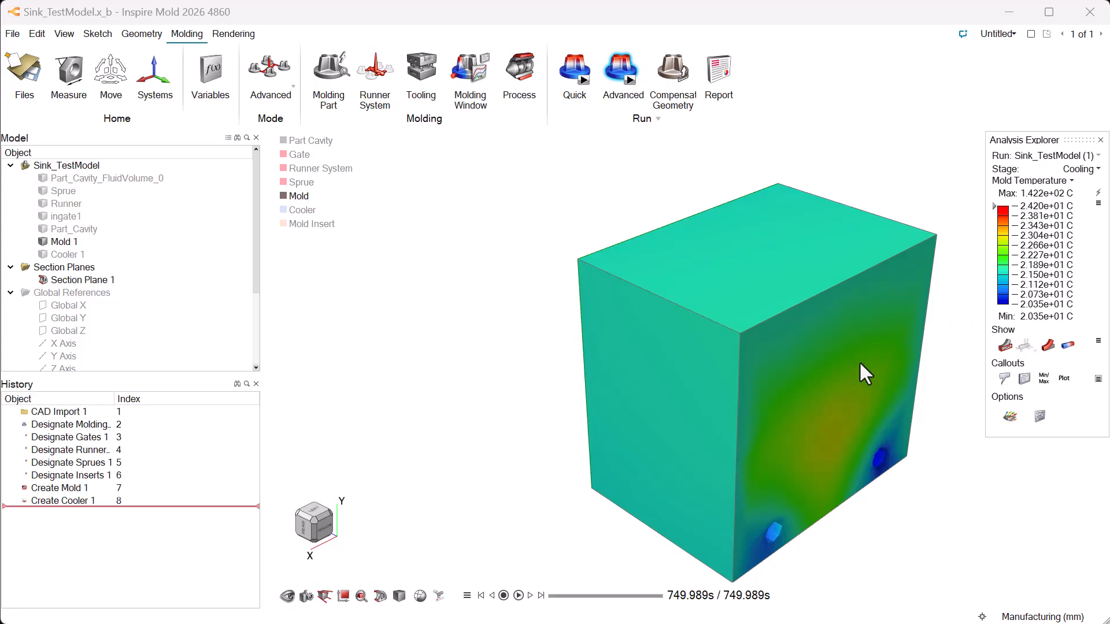
- Flip Section Plane 1, position it to cut the mold through the insert, and play the mold temperature animation
{"action": "left_click", "coordinate": [381, 595]}
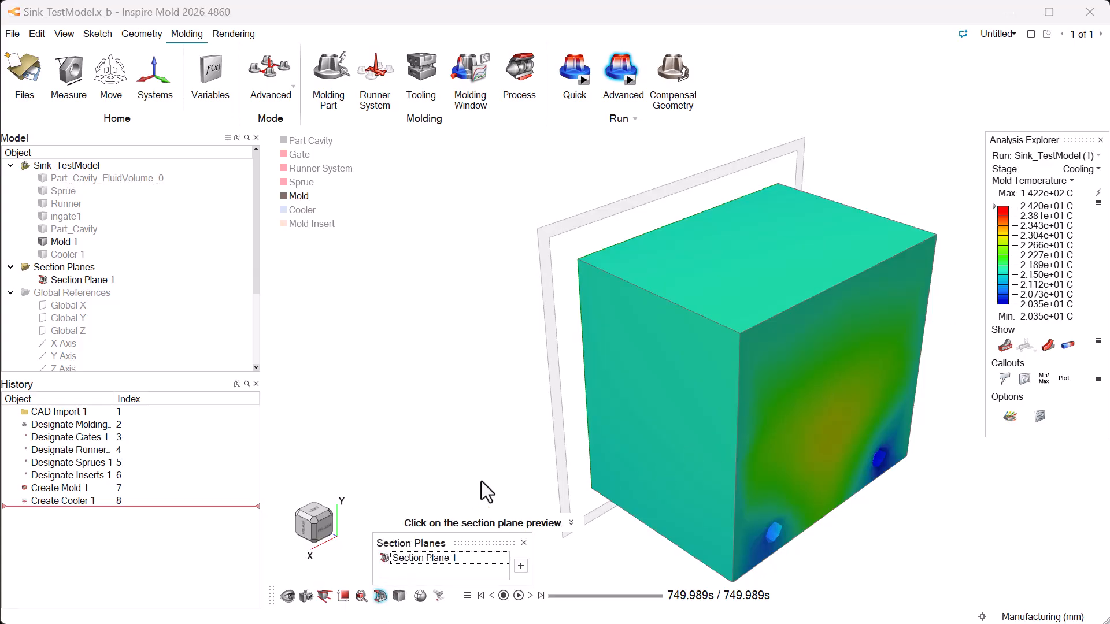
{"action": "left_click", "coordinate": [553, 399]}
{"action": "left_click_drag", "start_coordinate": [560, 402], "coordinate": [632, 454]}
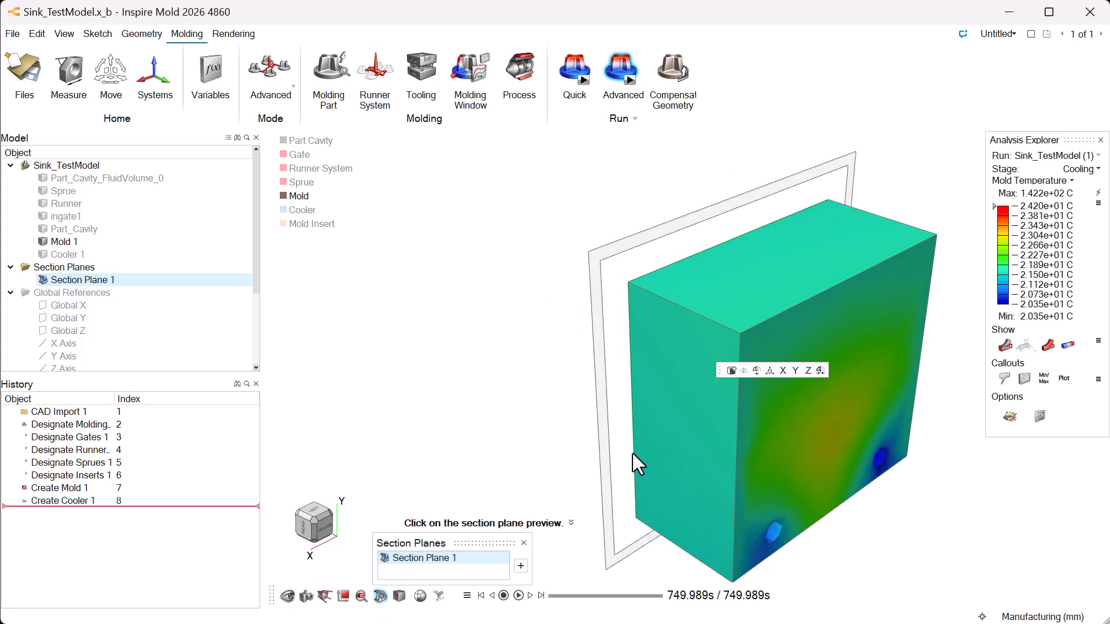
{"action": "left_click", "coordinate": [753, 370]}
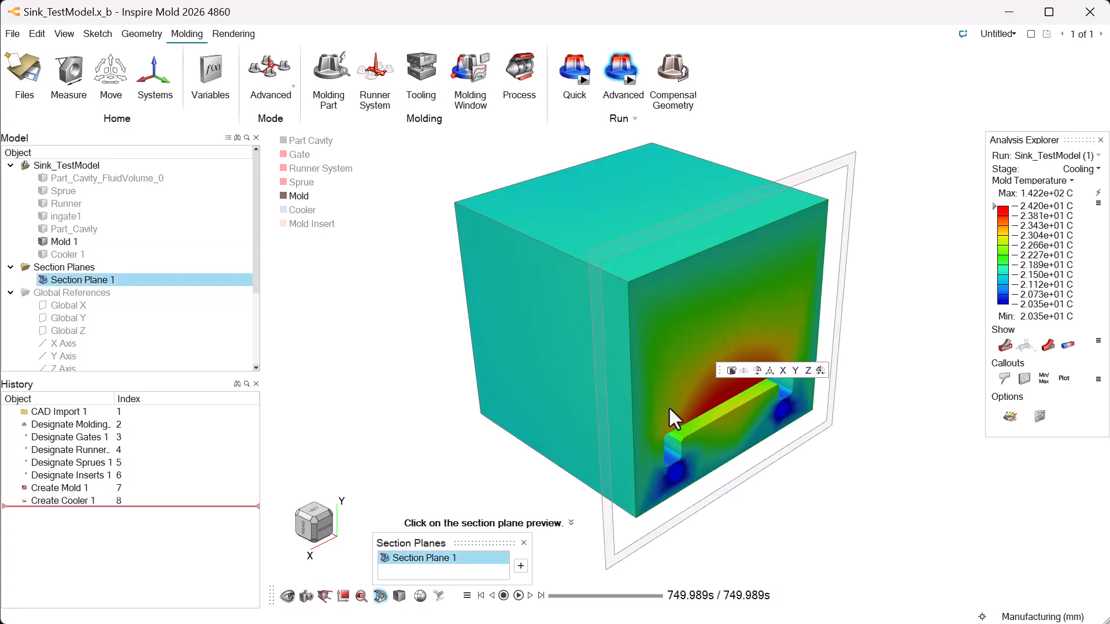
{"action": "left_click_drag", "start_coordinate": [607, 440], "coordinate": [630, 466]}
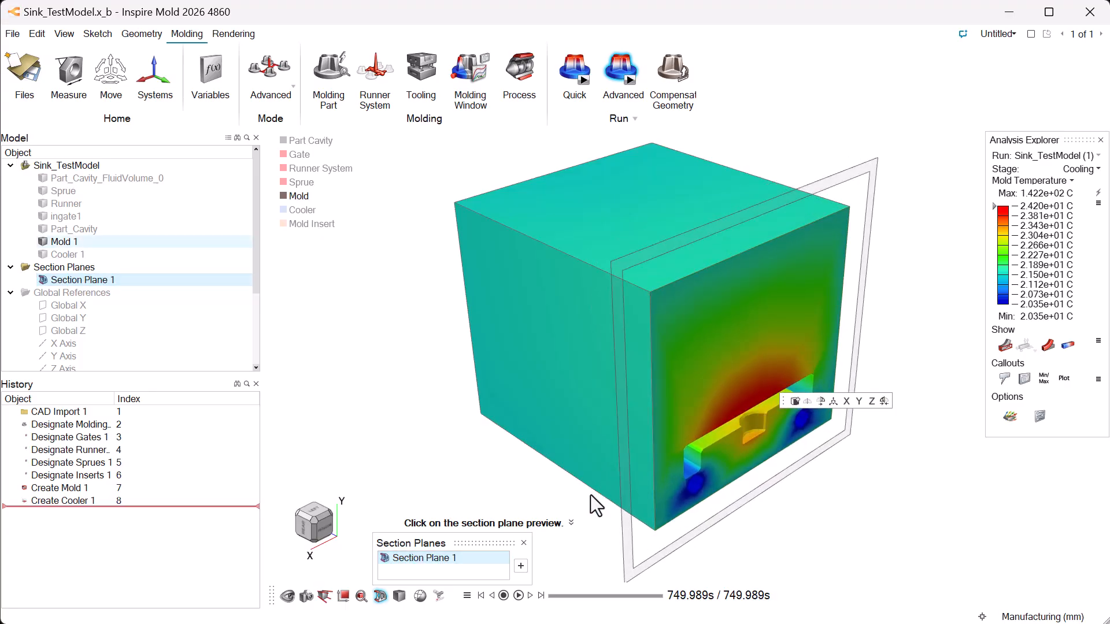
{"action": "left_click", "coordinate": [523, 543]}
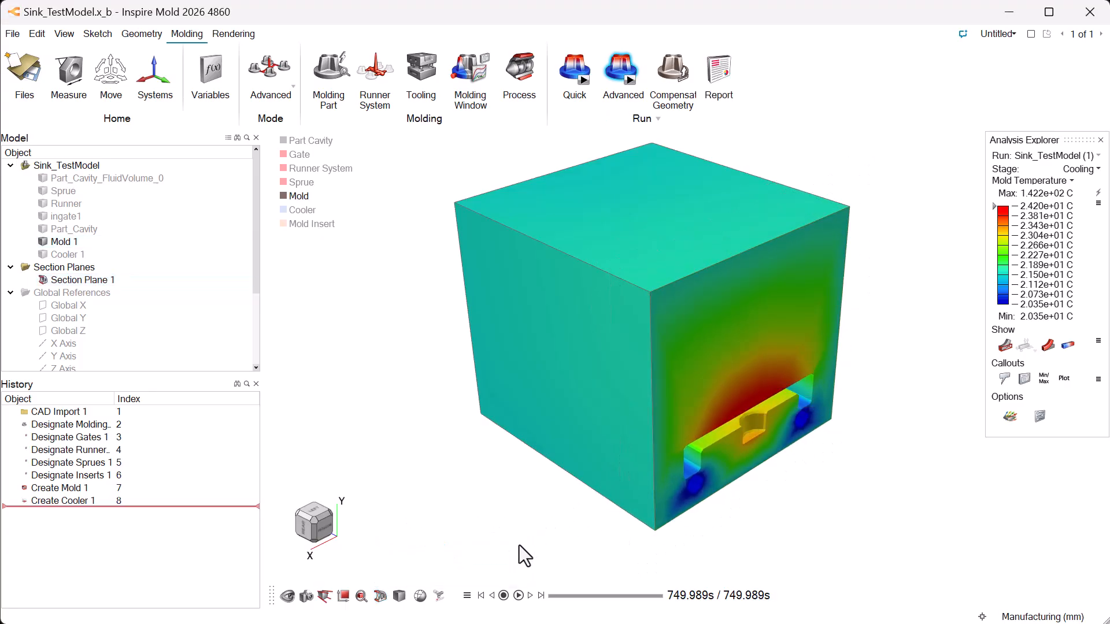
{"action": "left_click", "coordinate": [517, 595]}
- Display the warpage stage's displacement result and scale the deformation by 3
{"action": "left_click", "coordinate": [1082, 169]}
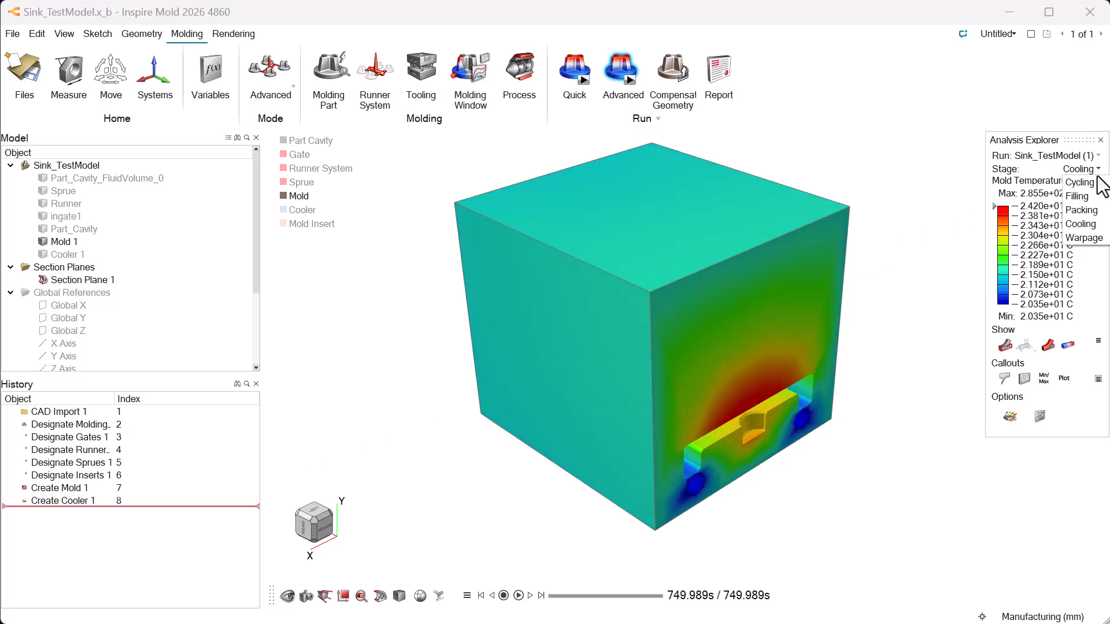
{"action": "left_click", "coordinate": [1078, 238]}
{"action": "scroll", "coordinate": [897, 412], "scroll_direction": "up", "scroll_amount": 2}
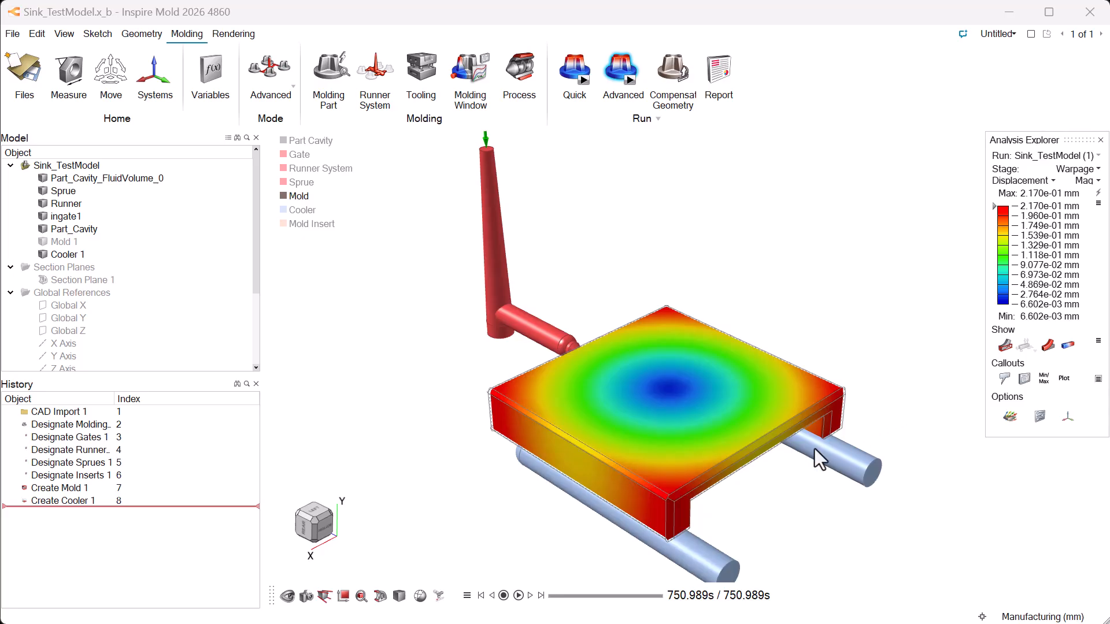
{"action": "left_click", "coordinate": [467, 595]}
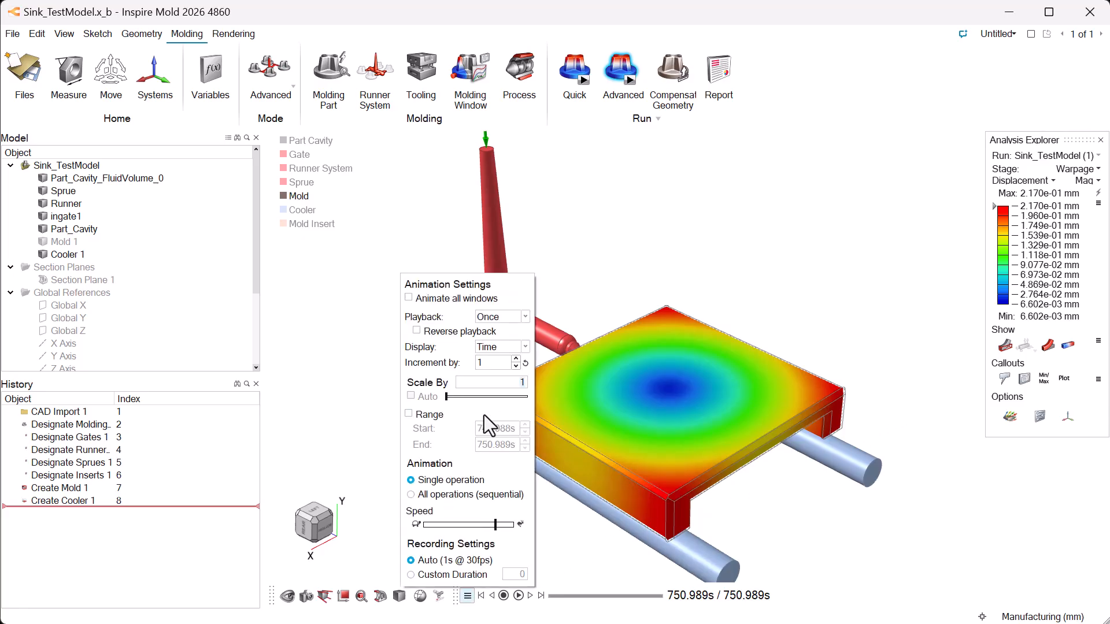
{"action": "type", "text": "2"}
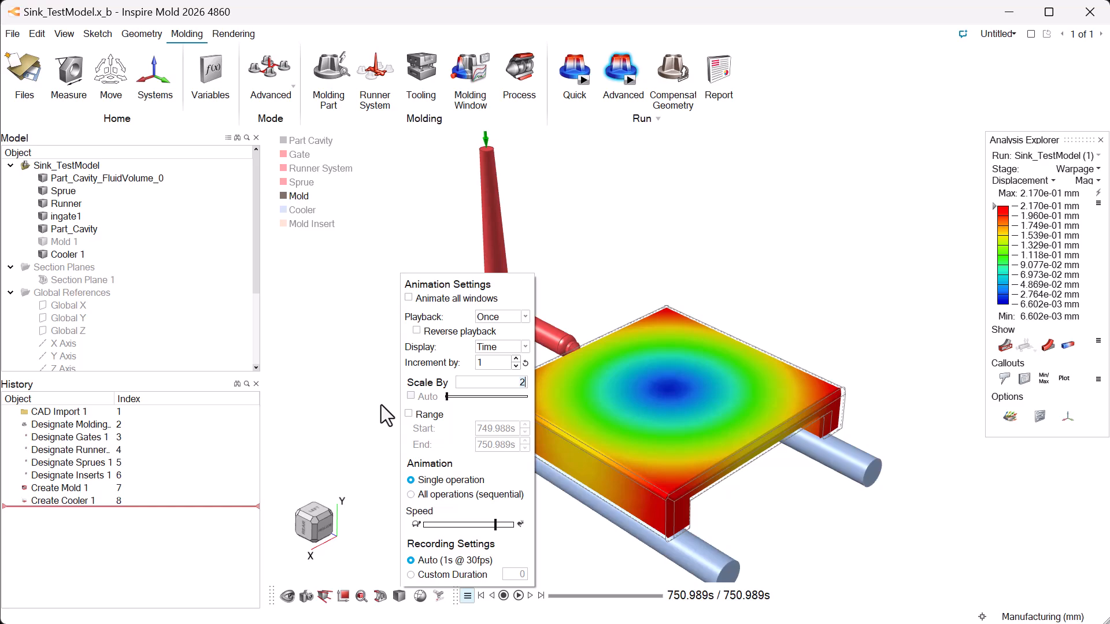
{"action": "key", "text": "BackSpace"}
{"action": "type", "text": "3"}
{"action": "key", "text": "Return"}
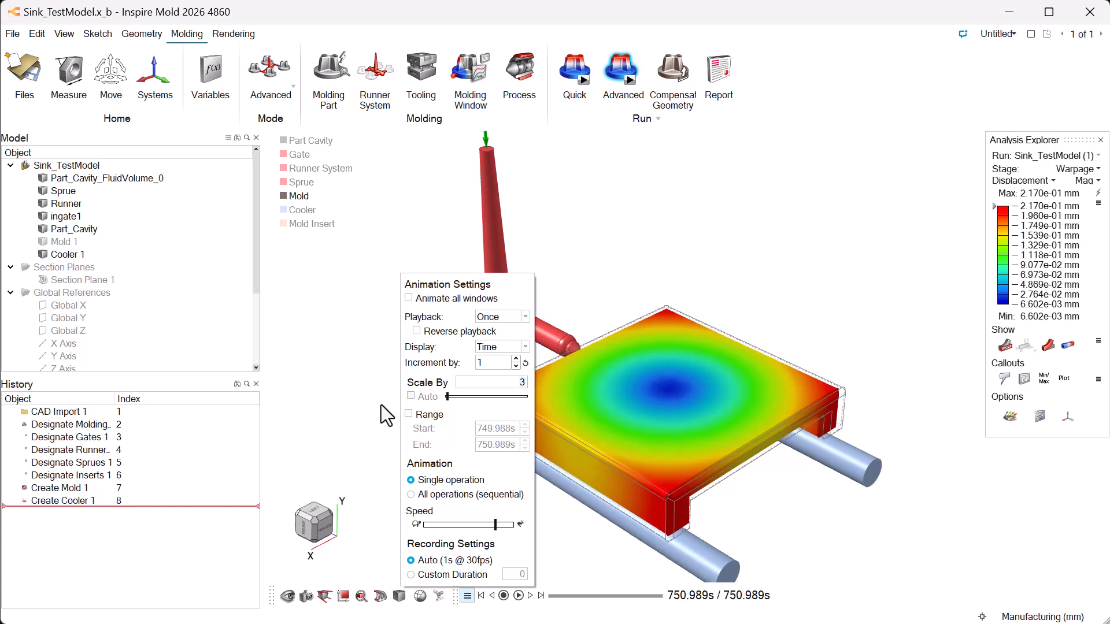
{"action": "left_click", "coordinate": [380, 405]}
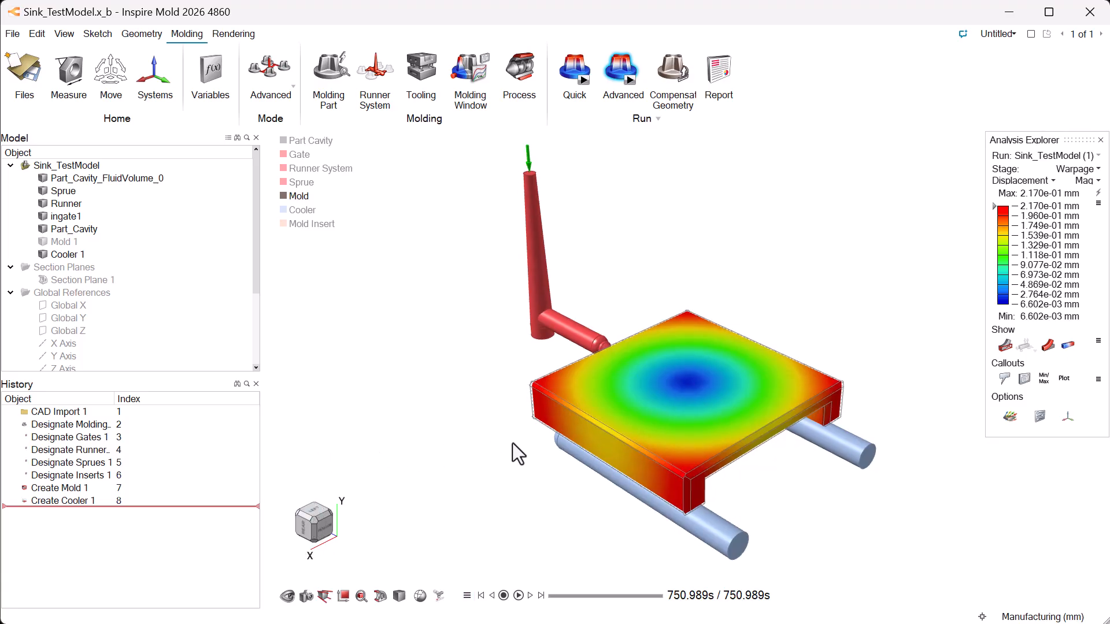
- Define a new displacement reference system from three points around the part's left corner and inspect the deformation at the opposite corner
{"action": "left_click", "coordinate": [1067, 417]}
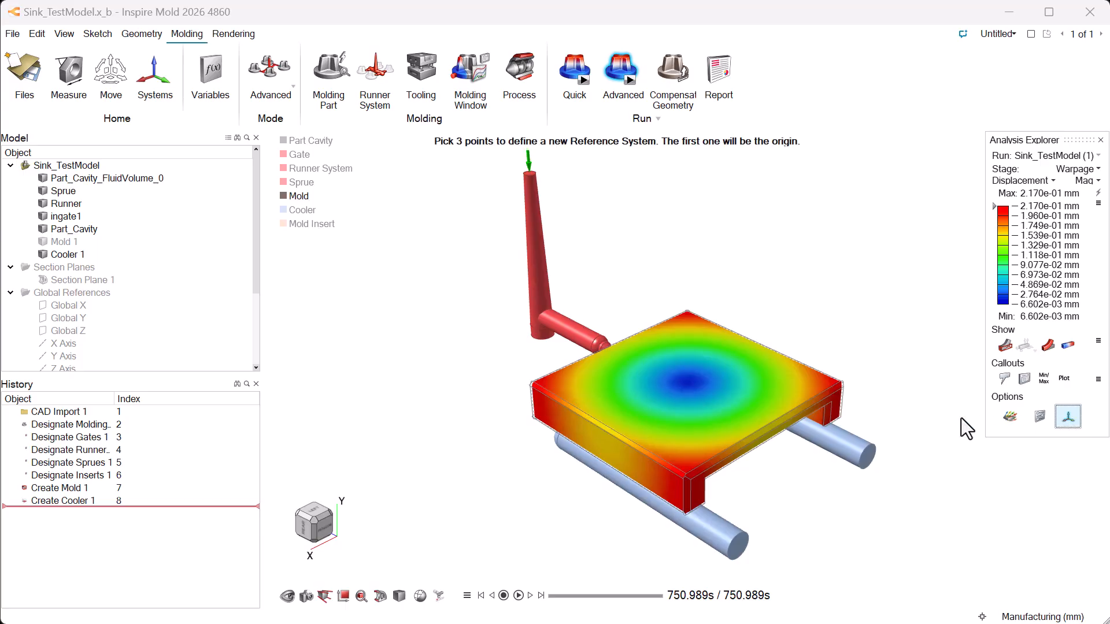
{"action": "left_click", "coordinate": [538, 417]}
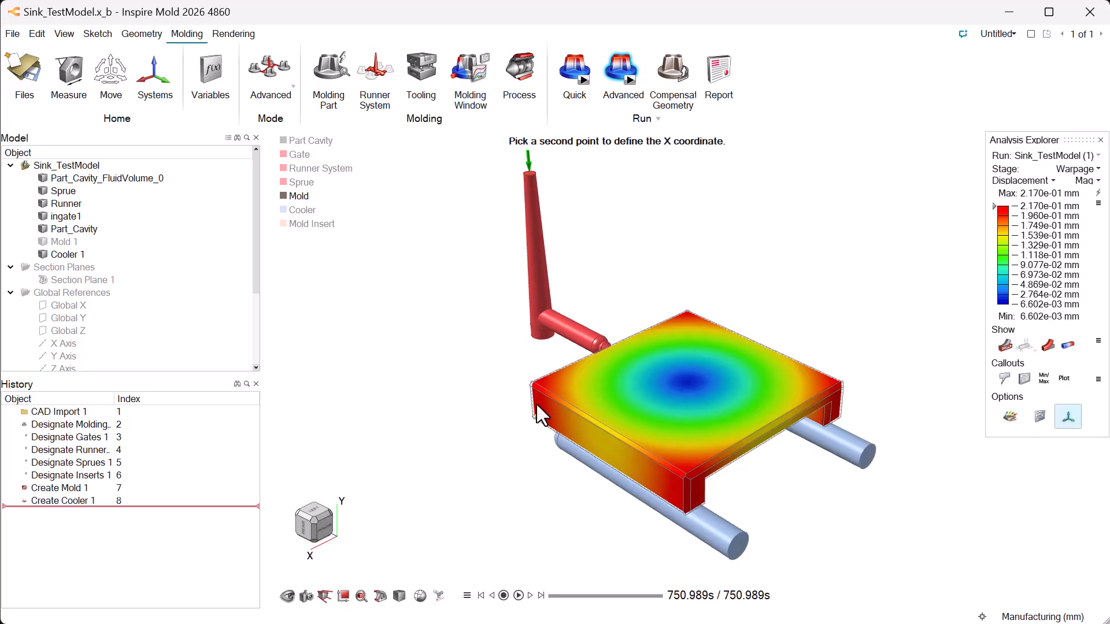
{"action": "left_click", "coordinate": [535, 390]}
{"action": "left_click", "coordinate": [566, 427]}
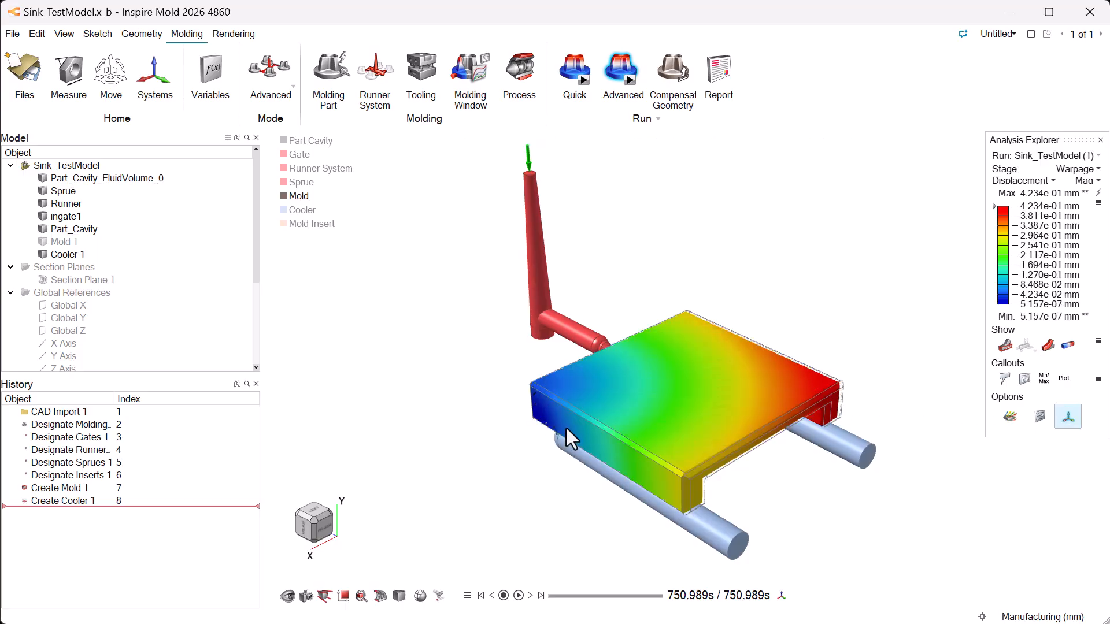
{"action": "scroll", "coordinate": [866, 404], "scroll_direction": "up", "scroll_amount": 5}
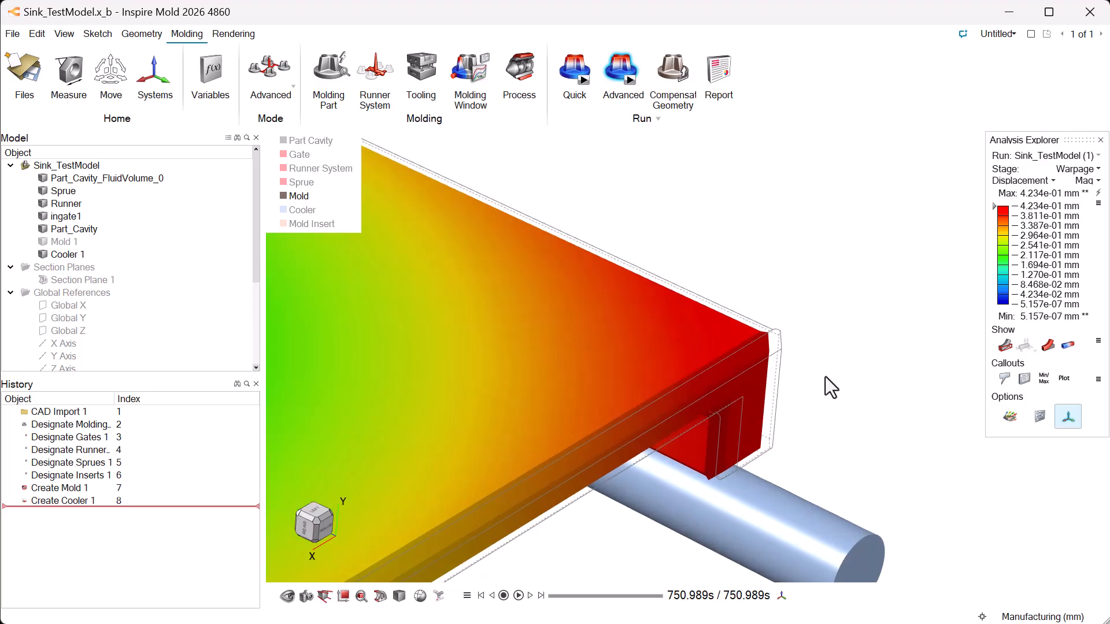
{"action": "scroll", "coordinate": [801, 341], "scroll_direction": "down", "scroll_amount": 5}
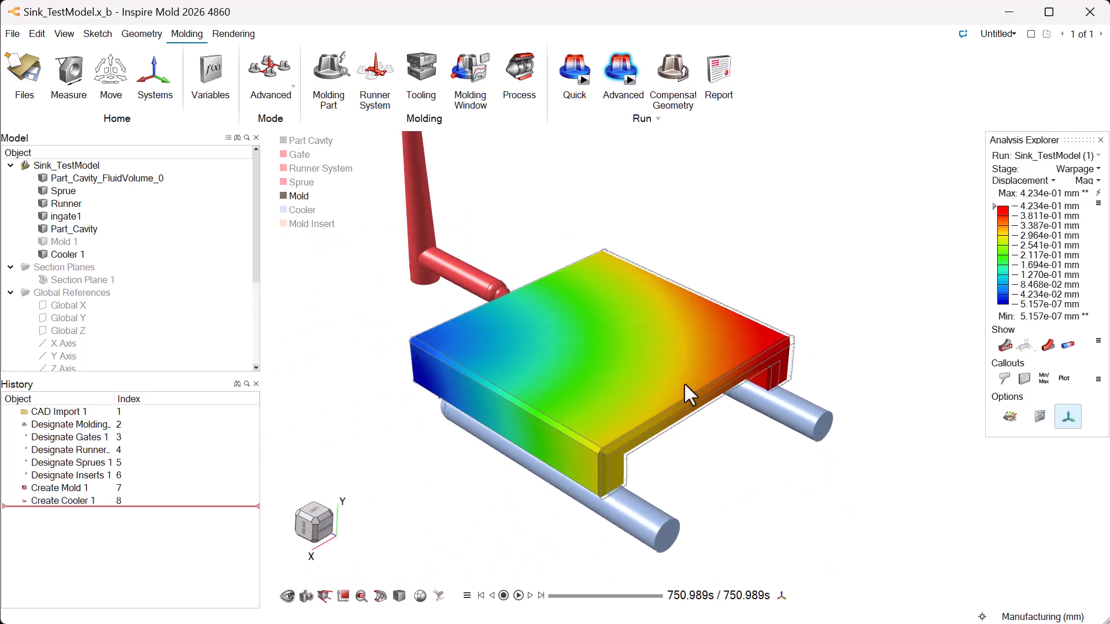
{"action": "left_click", "coordinate": [316, 521]}
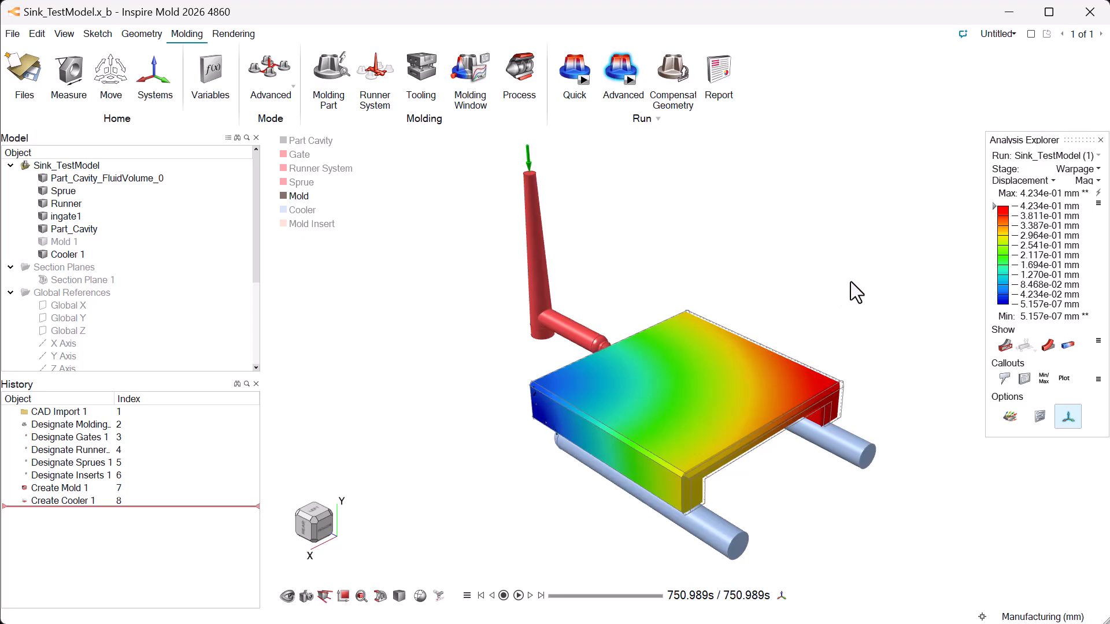
- Display the warpage stage's Uniform Compensation Displacement and try uniform compensation values of 2.0 % and 3.0 %
{"action": "left_click", "coordinate": [1053, 181]}
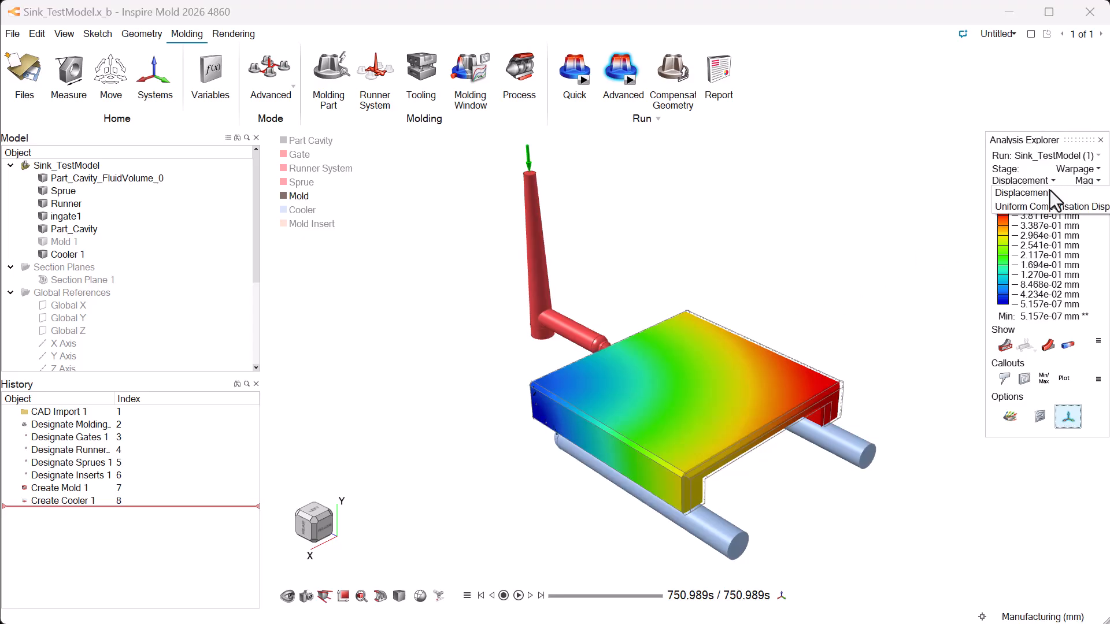
{"action": "left_click", "coordinate": [1044, 207]}
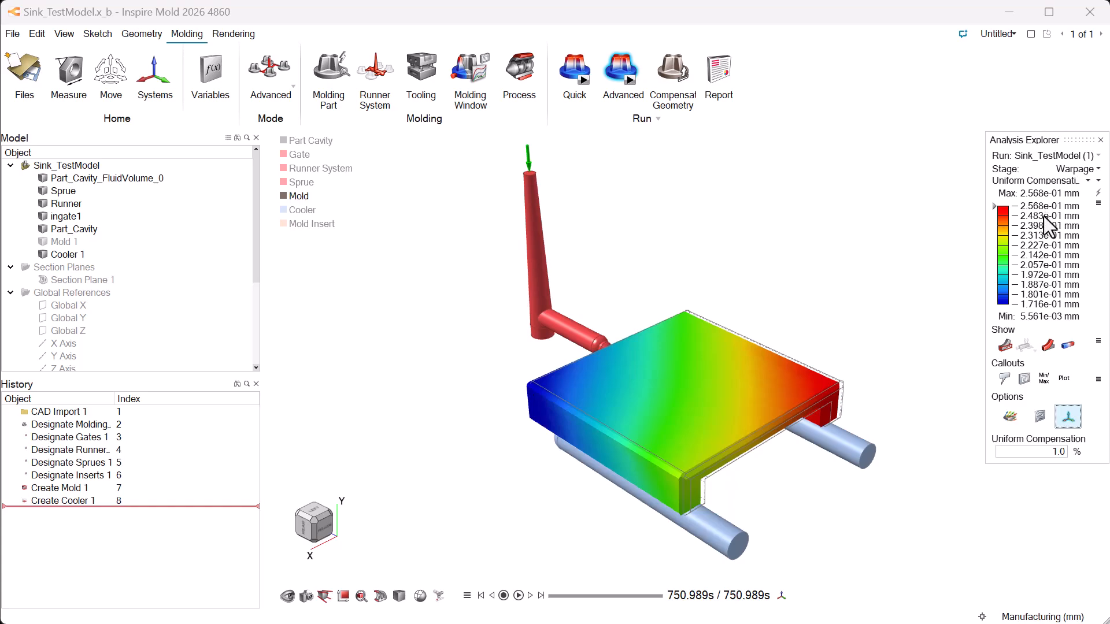
{"action": "left_click", "coordinate": [1052, 458]}
{"action": "type", "text": "2.0"}
{"action": "key", "text": "Return"}
{"action": "type", "text": "3.0"}
{"action": "key", "text": "Return"}
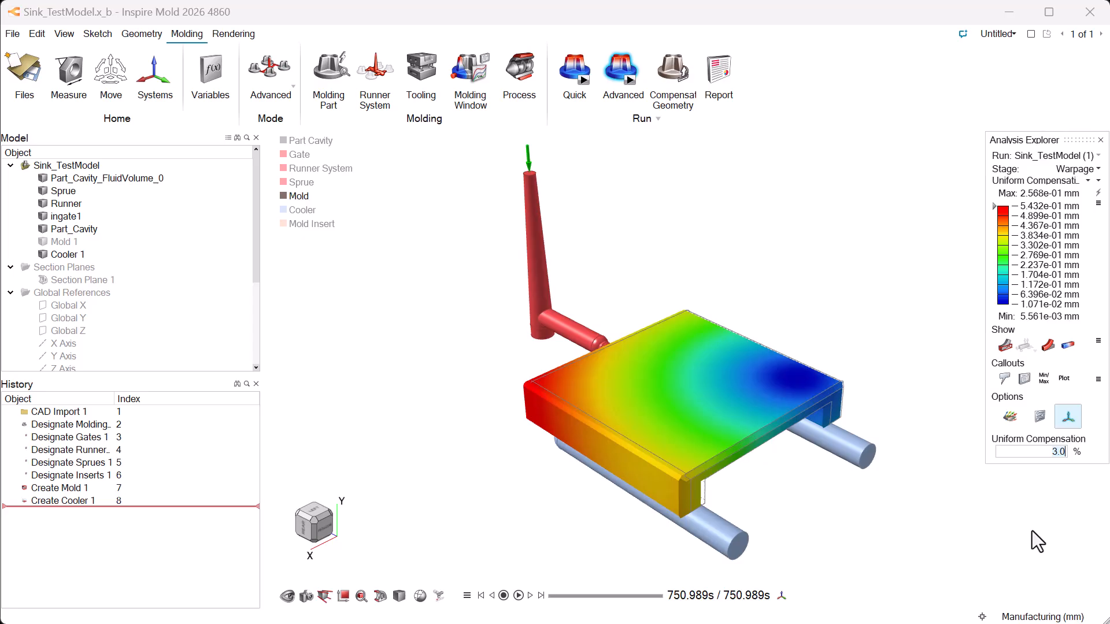
- Set the uniform compensation to 0.5 %
{"action": "key", "text": "BackSpace"}
{"action": "key", "text": "BackSpace"}
{"action": "key", "text": "BackSpace"}
{"action": "type", "text": "0.5"}
{"action": "key", "text": "Return"}
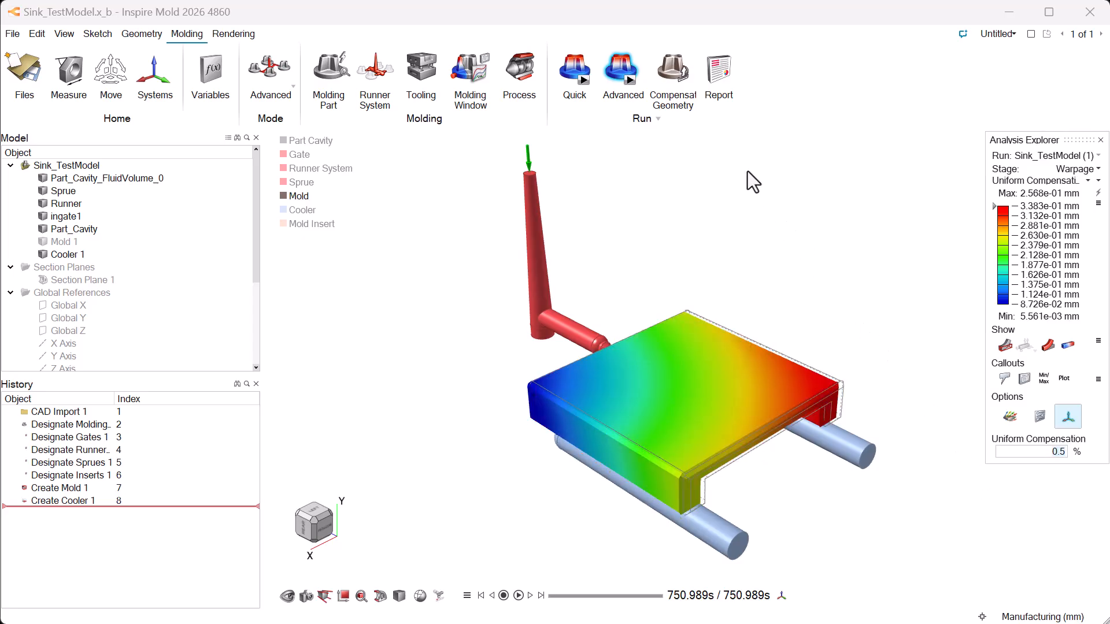
- Open the compensated geometry export for the Sink_TestModel run
{"action": "left_click", "coordinate": [667, 66]}
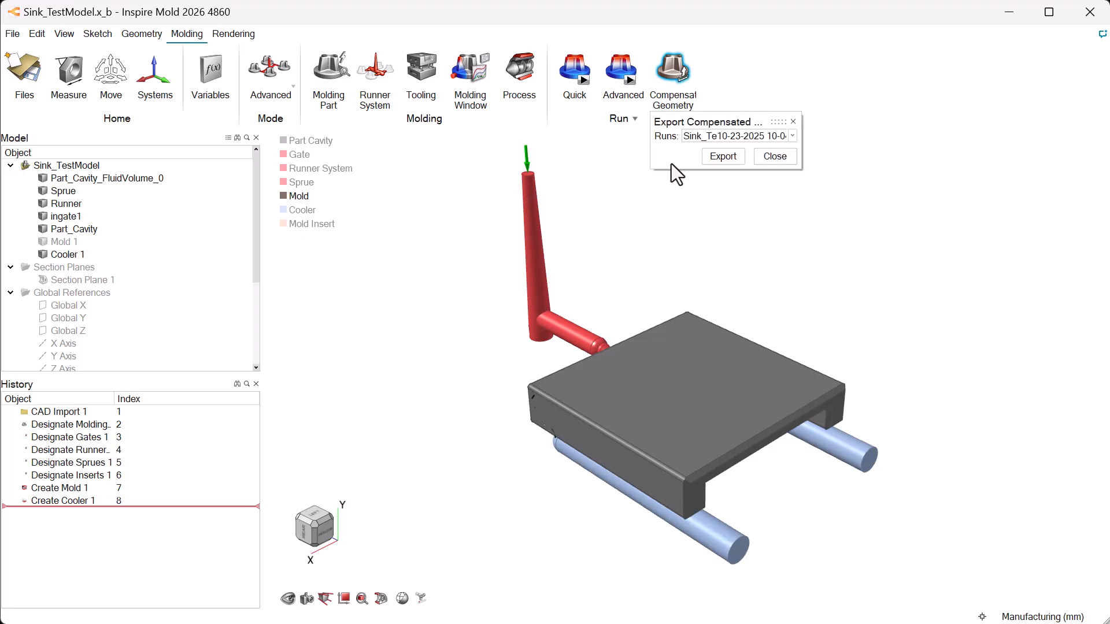